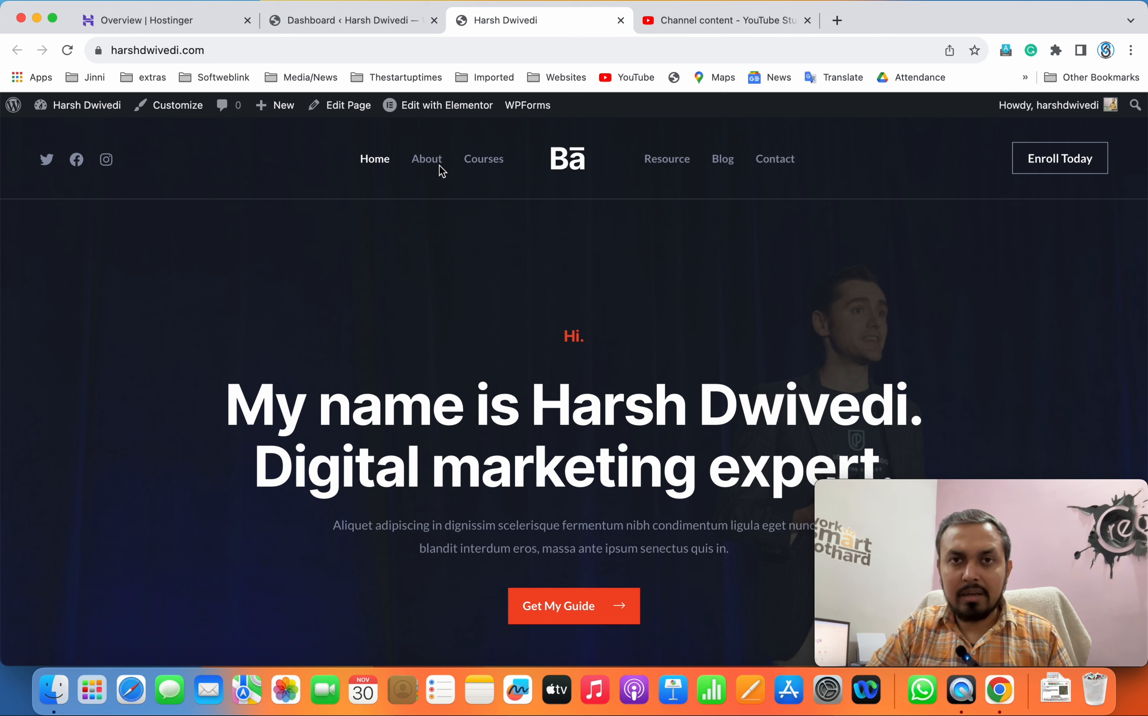
Step: Open the menu management page in the site's WordPress admin
left_click(320, 25)
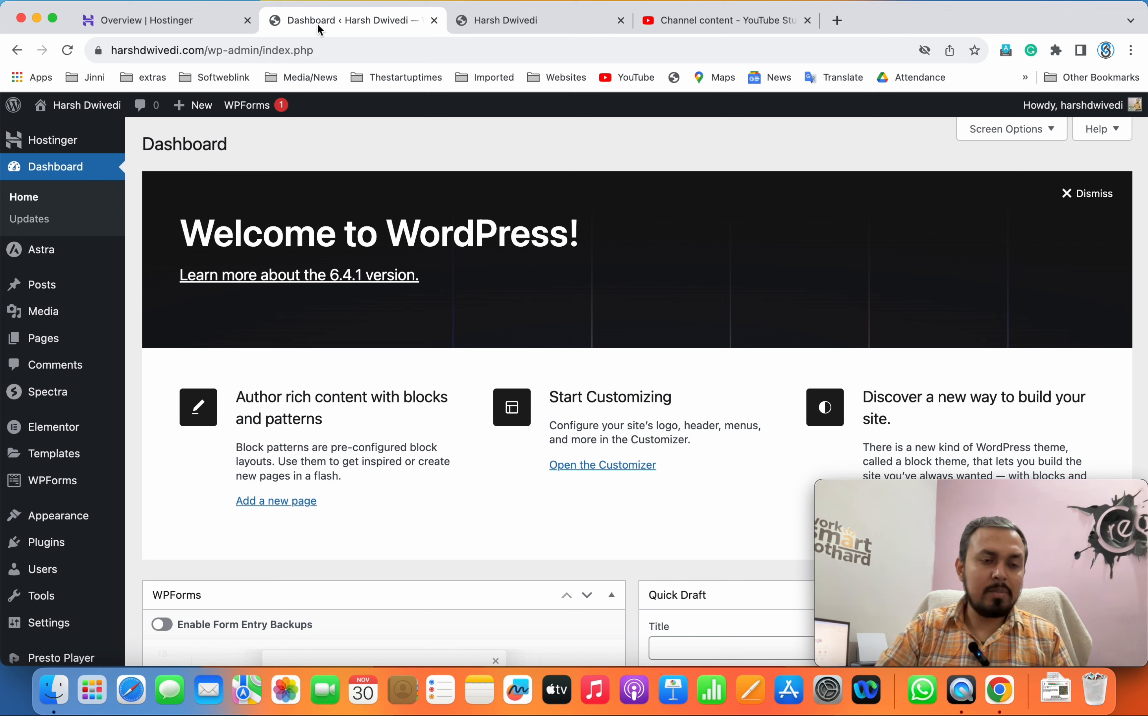
scroll(42, 332, "down", 3)
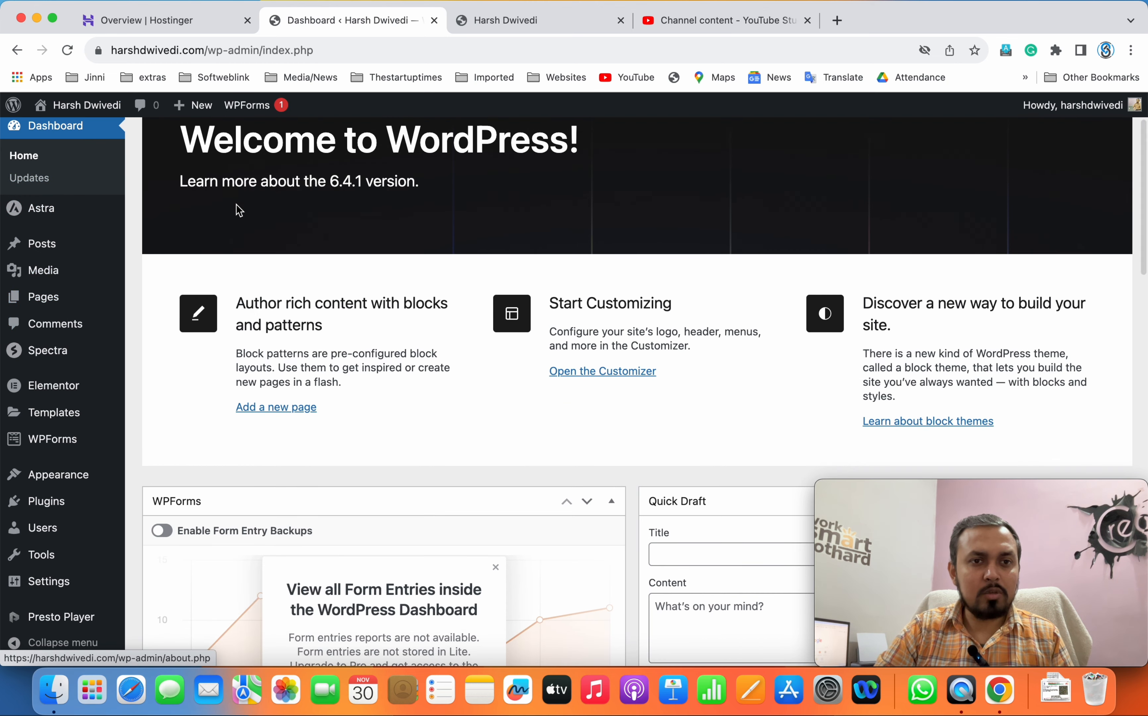
mouse_move(81, 477)
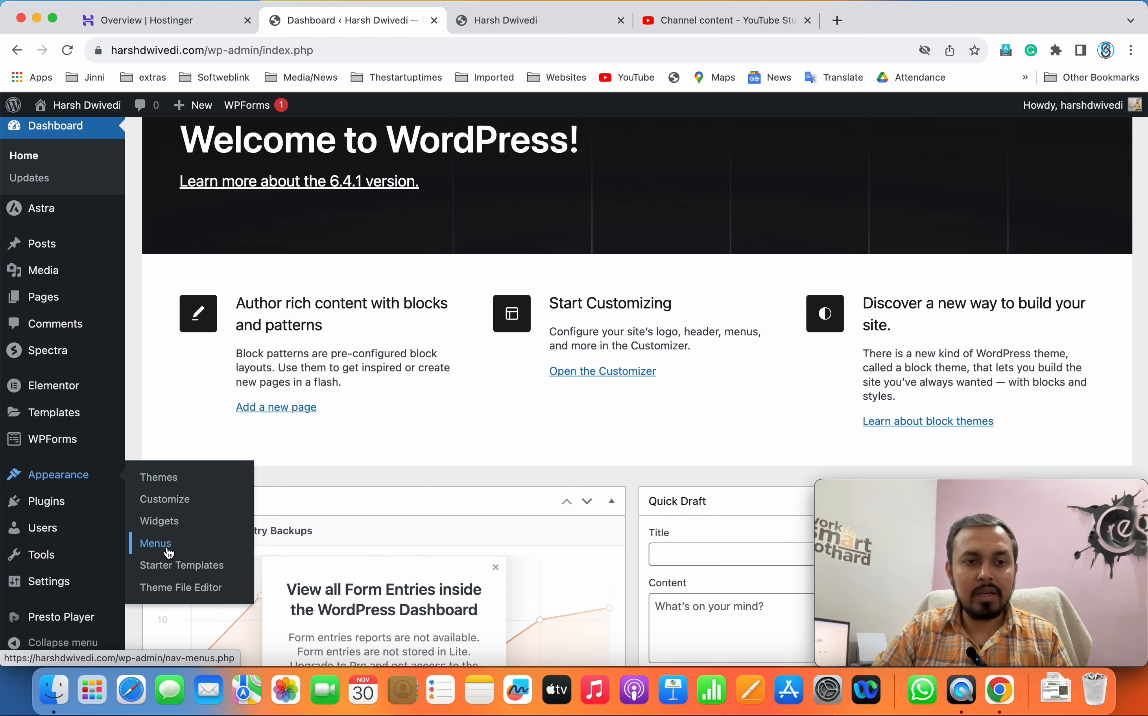
left_click(156, 543)
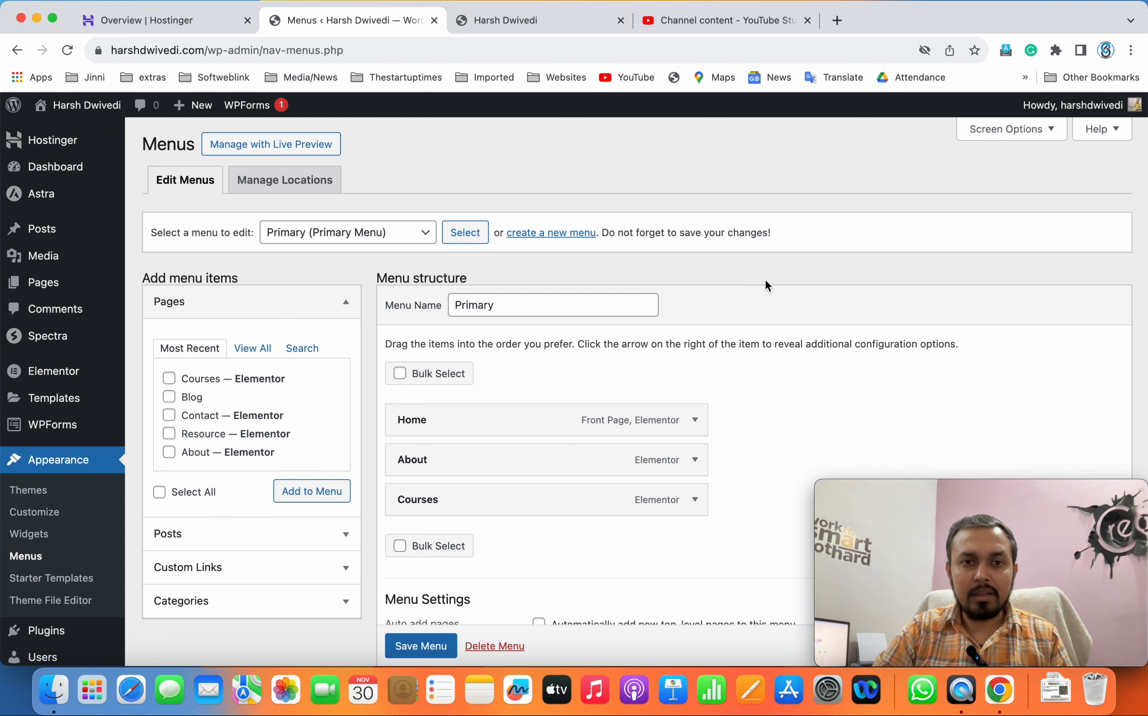
Step: Review the available menus and compare the Primary menu's items with the navigation on the live site's header
scroll(616, 248, "down", 1)
left_click(414, 196)
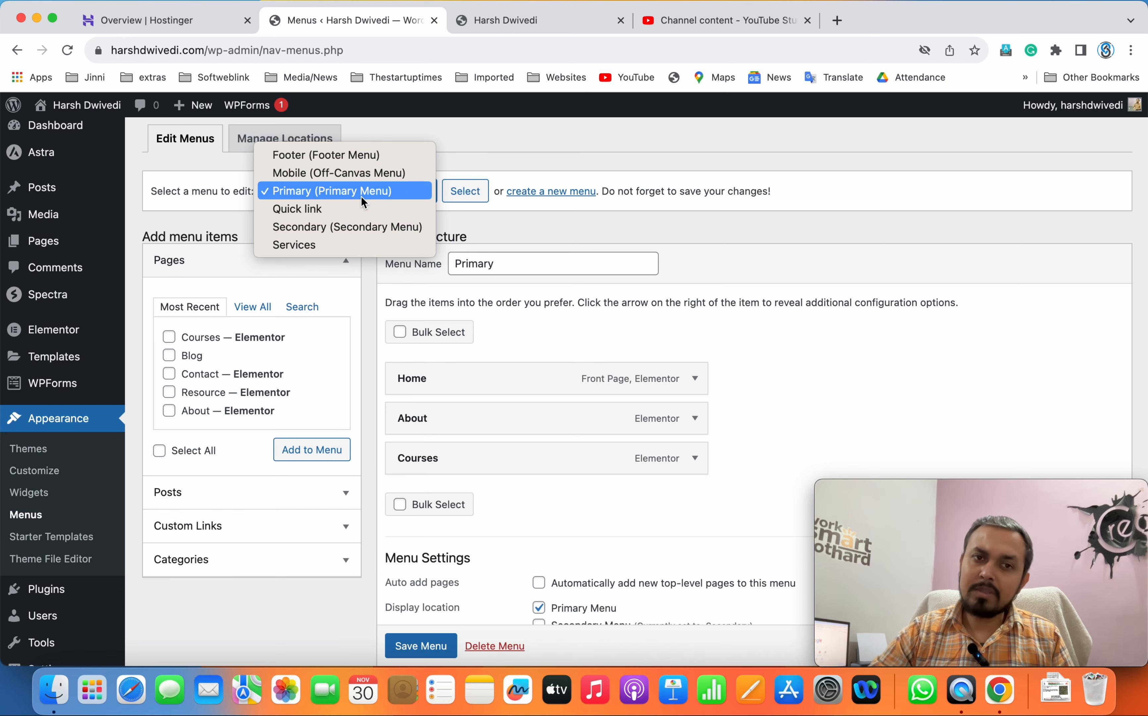
left_click(529, 21)
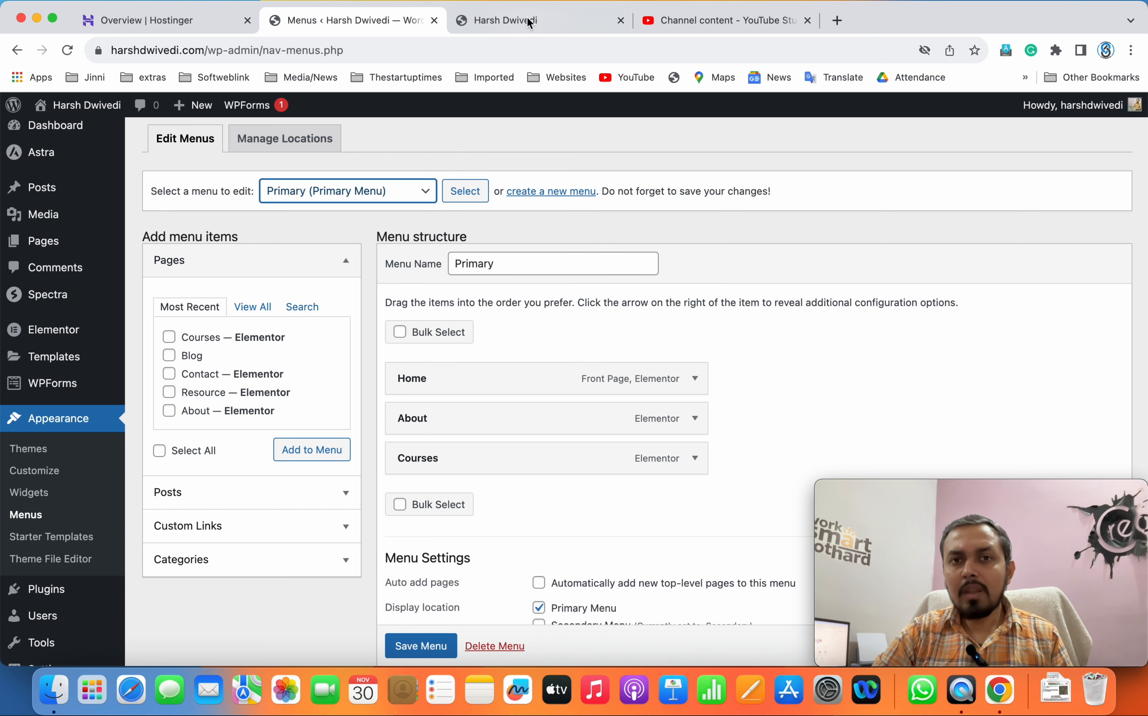
left_click(529, 21)
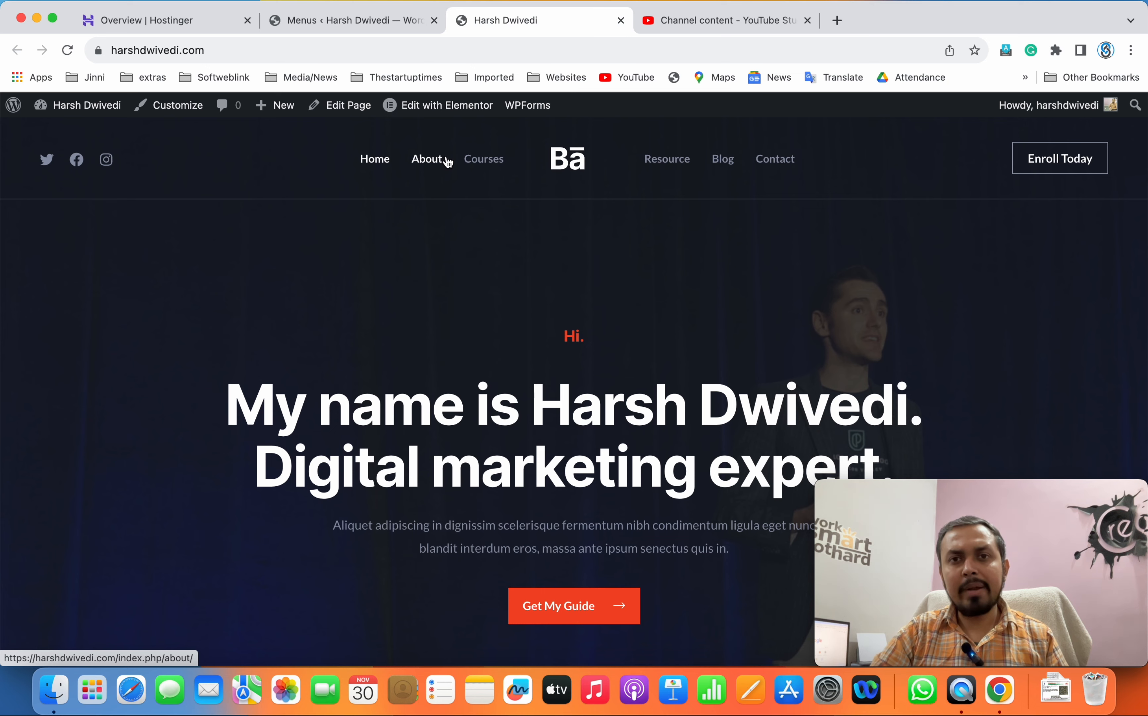
left_click(325, 28)
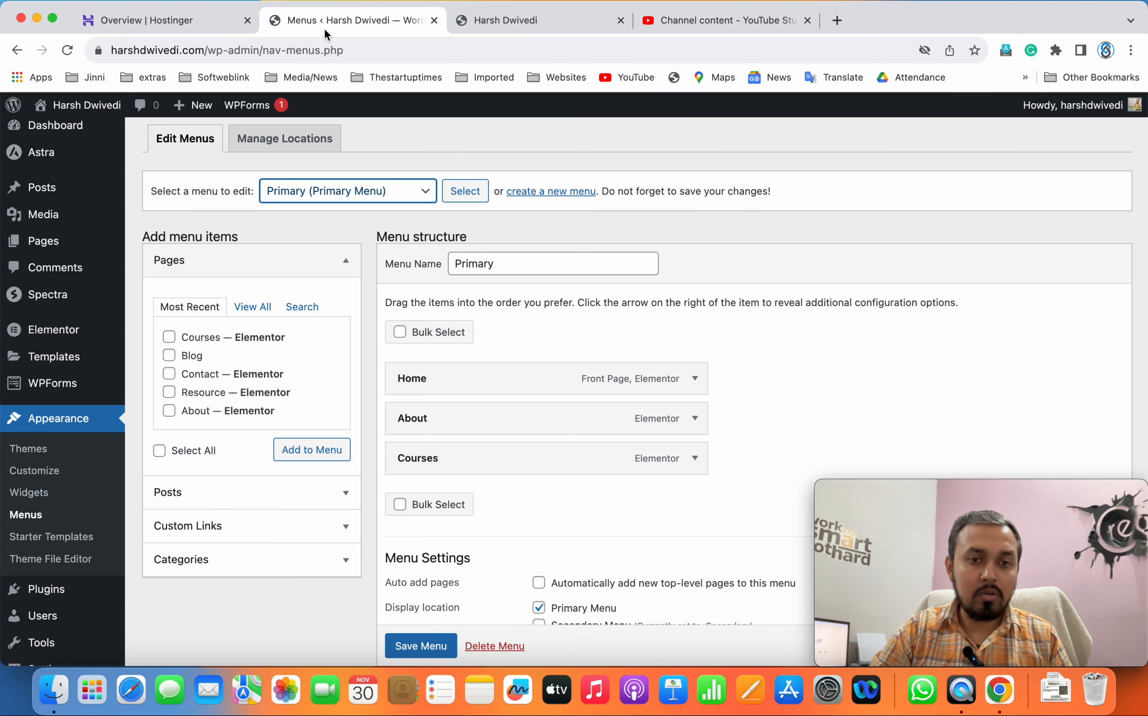
left_click(400, 190)
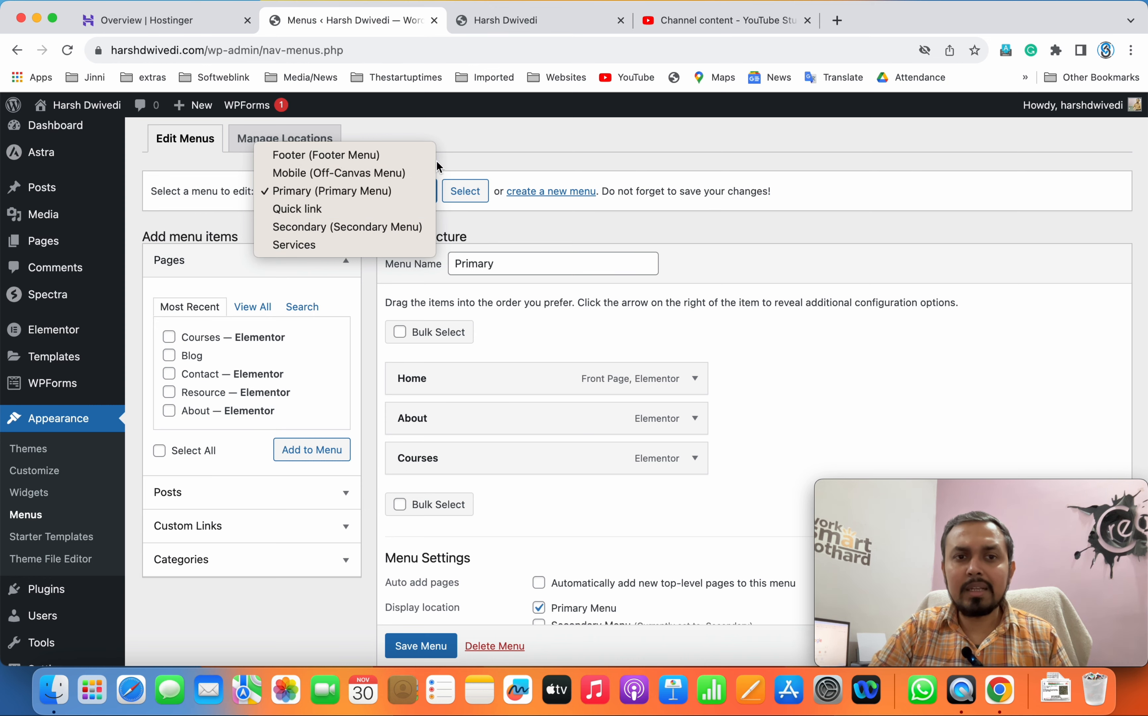
left_click(503, 158)
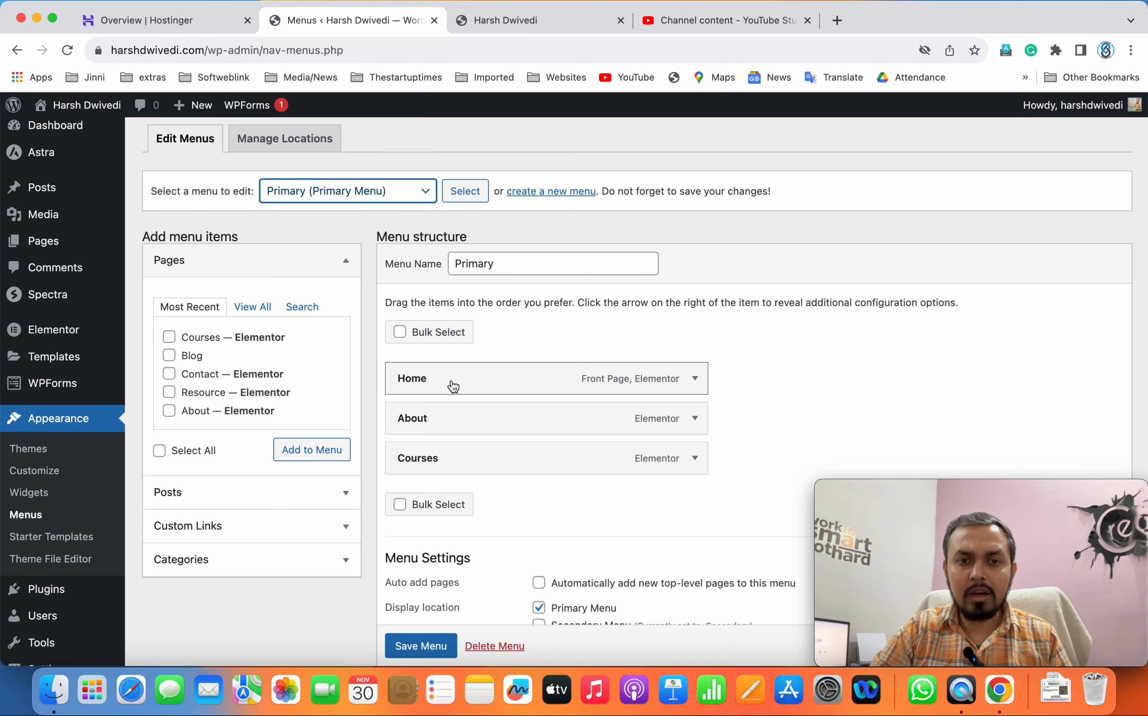
left_click(522, 22)
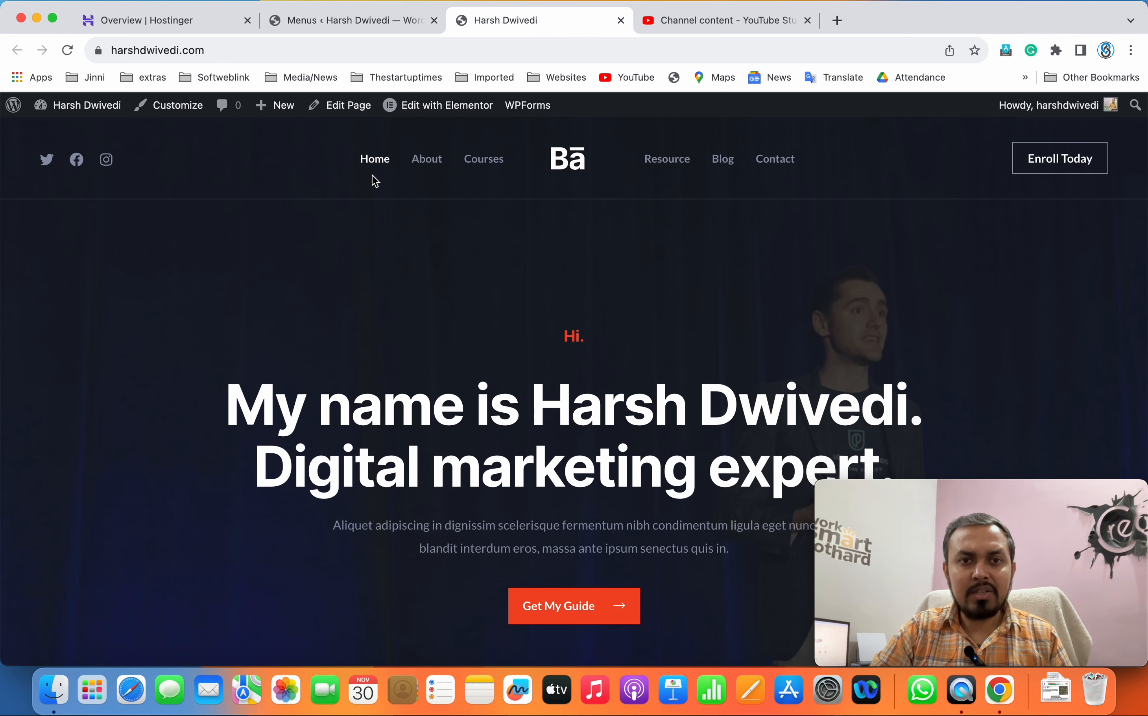
left_click(370, 22)
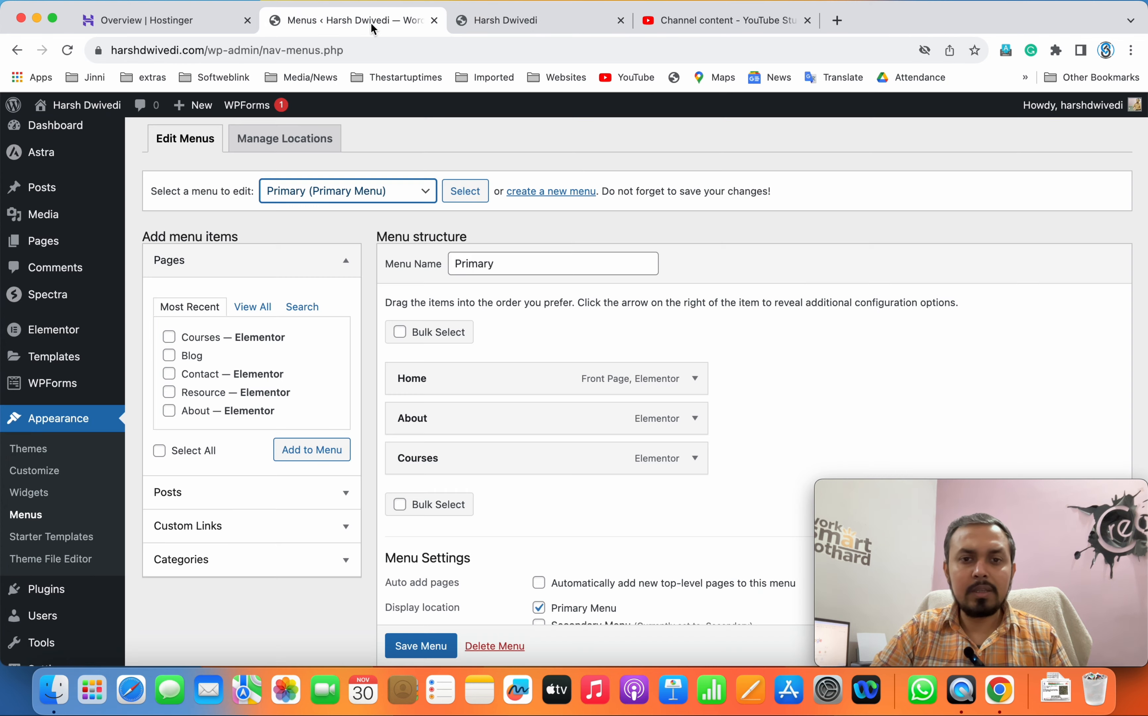
Step: Load the Secondary menu for editing and compare its items with the live site's header
left_click(355, 199)
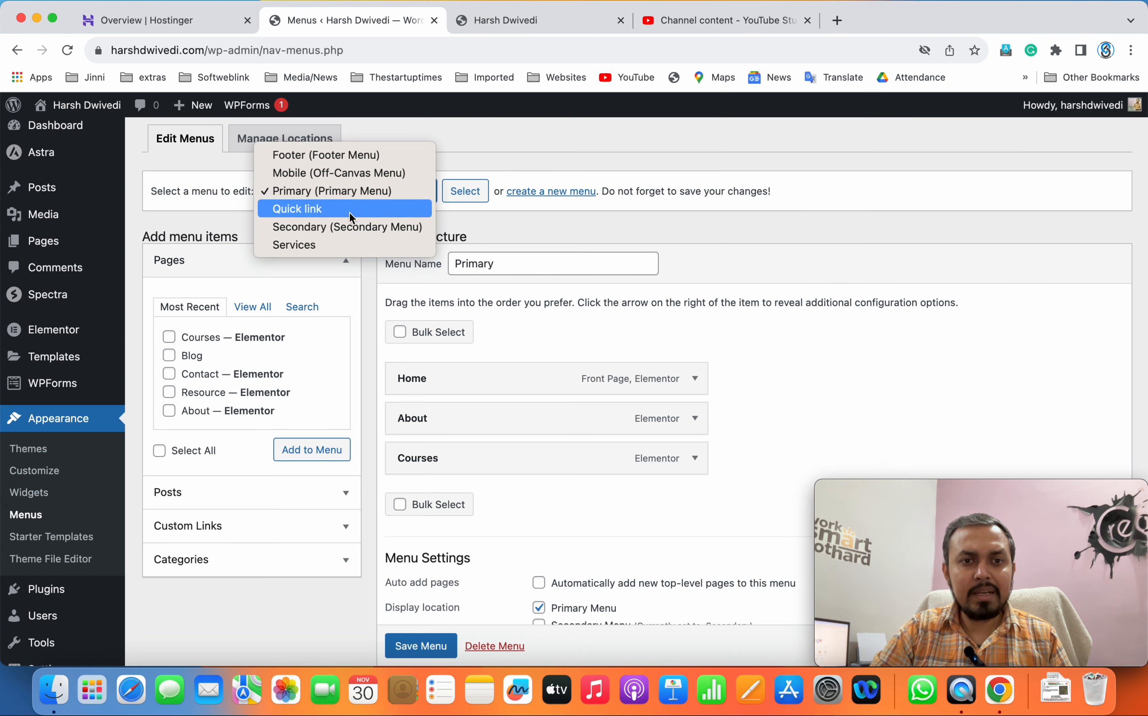
left_click(360, 225)
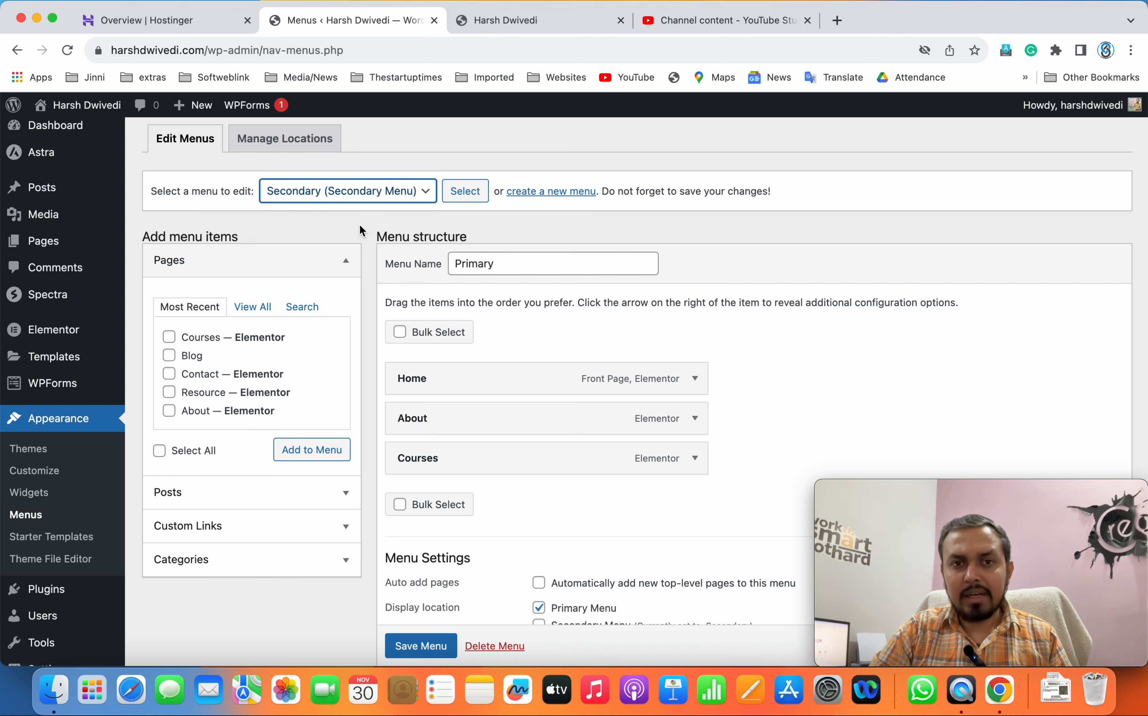
left_click(458, 191)
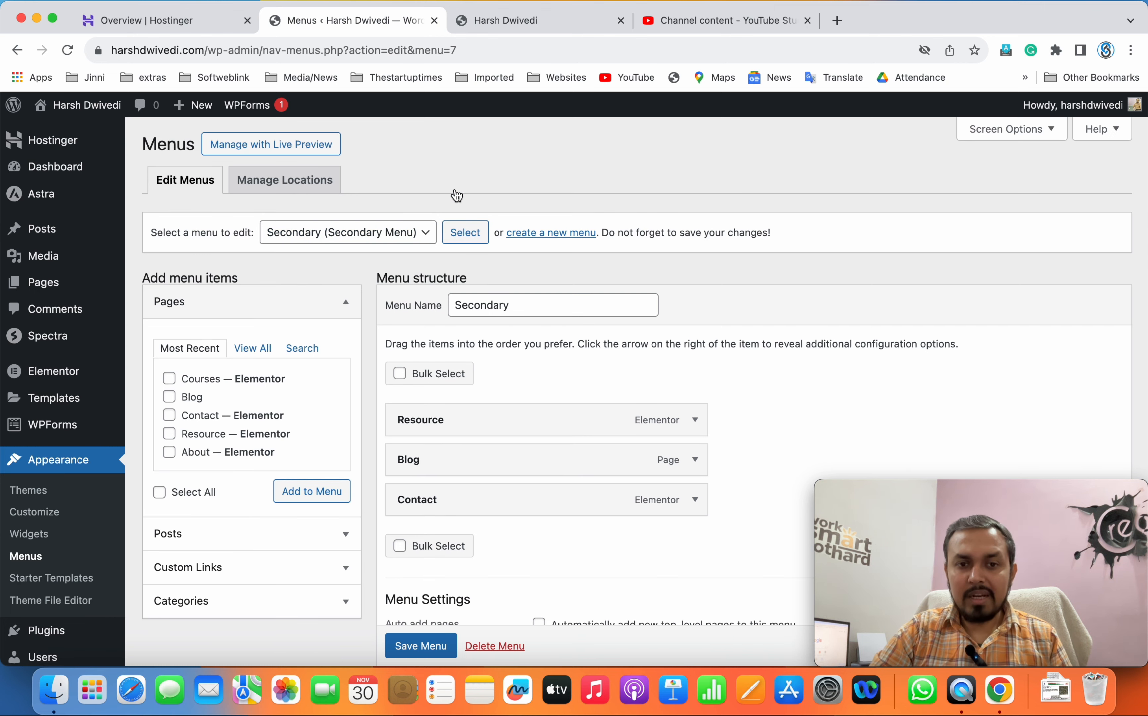
left_click(579, 20)
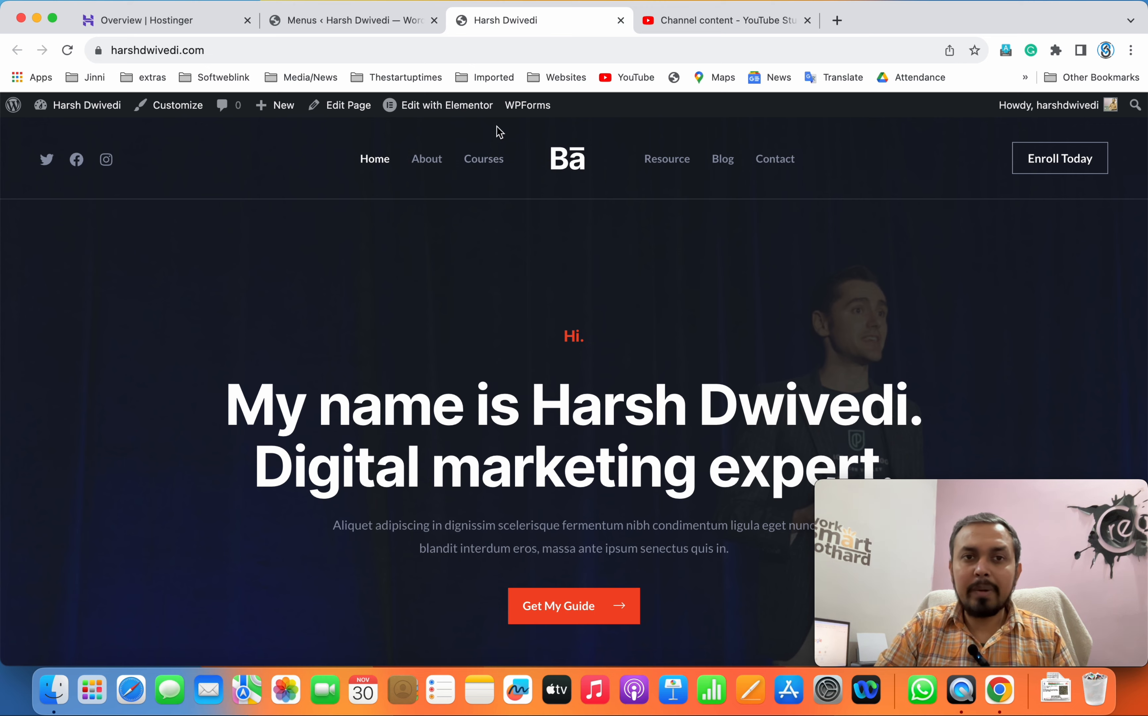
left_click(364, 30)
Step: Load the Primary menu for editing and bring its structure into view
left_click(383, 231)
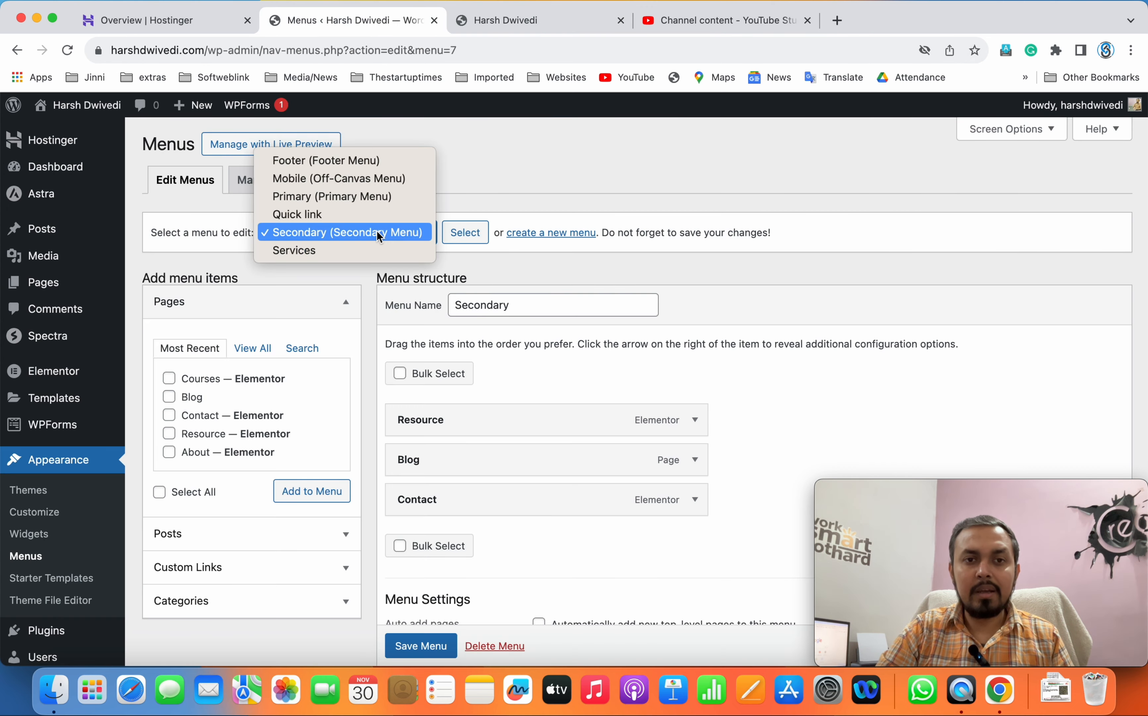
left_click(344, 195)
left_click(461, 236)
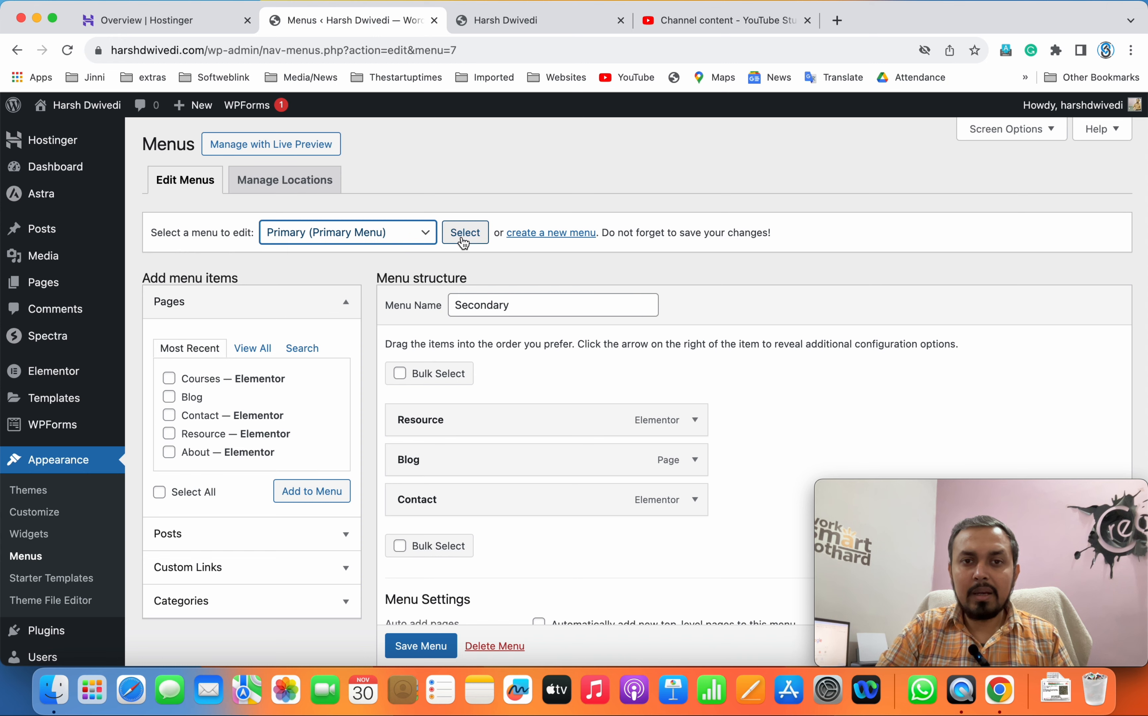
scroll(845, 339, "down", 4)
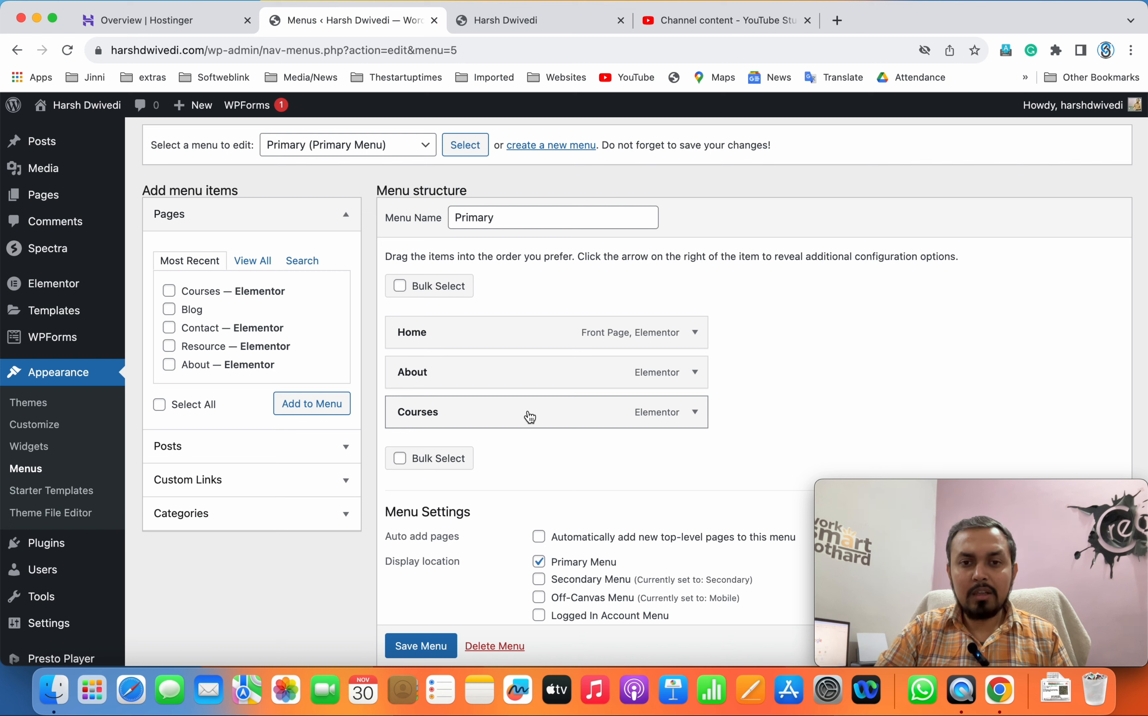
Step: Move Courses above About in the Primary menu structure and save the menu
left_click_drag(530, 416, 530, 377)
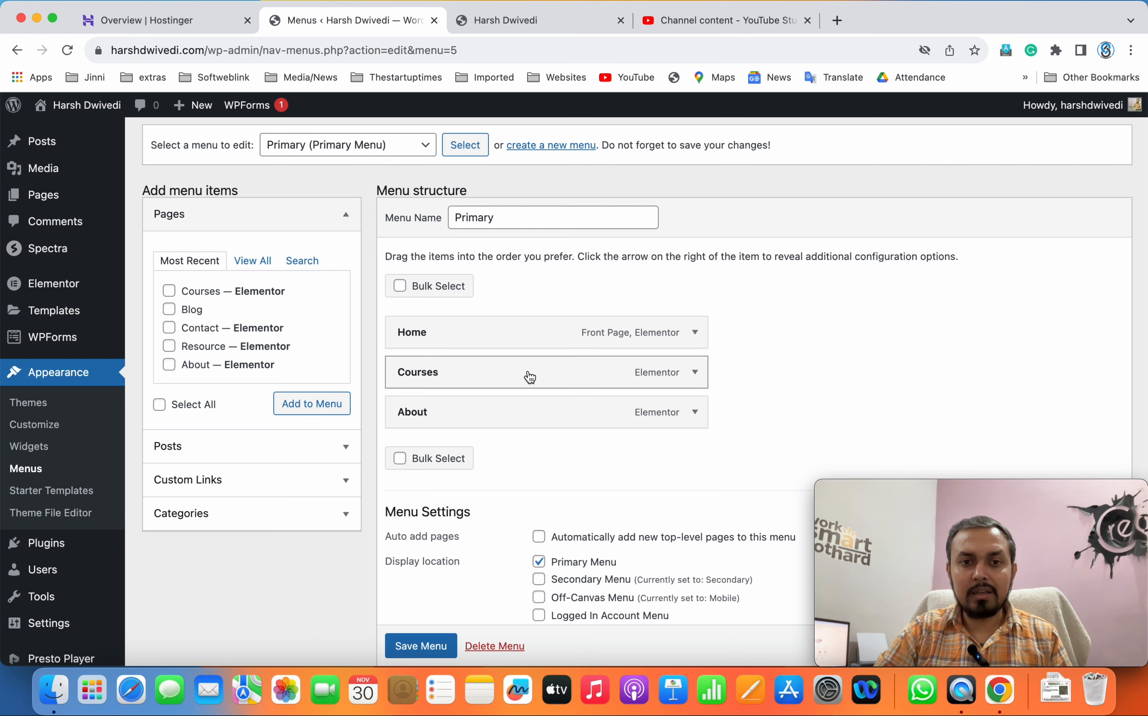
scroll(558, 534, "down", 3)
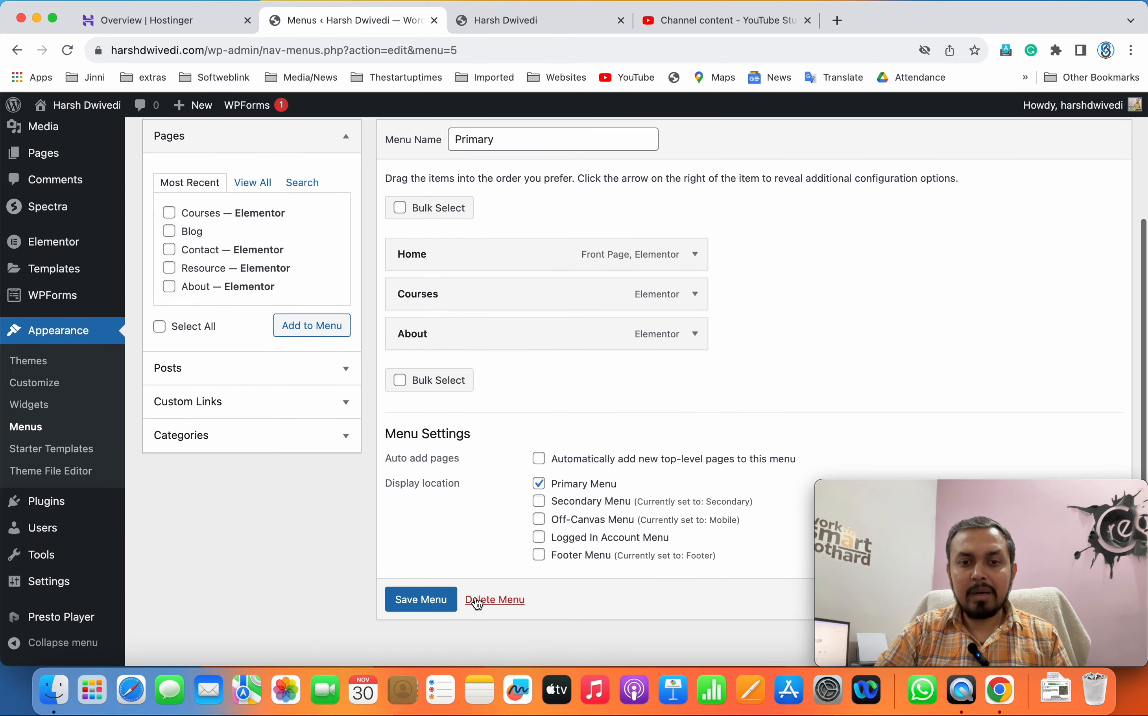
left_click(433, 604)
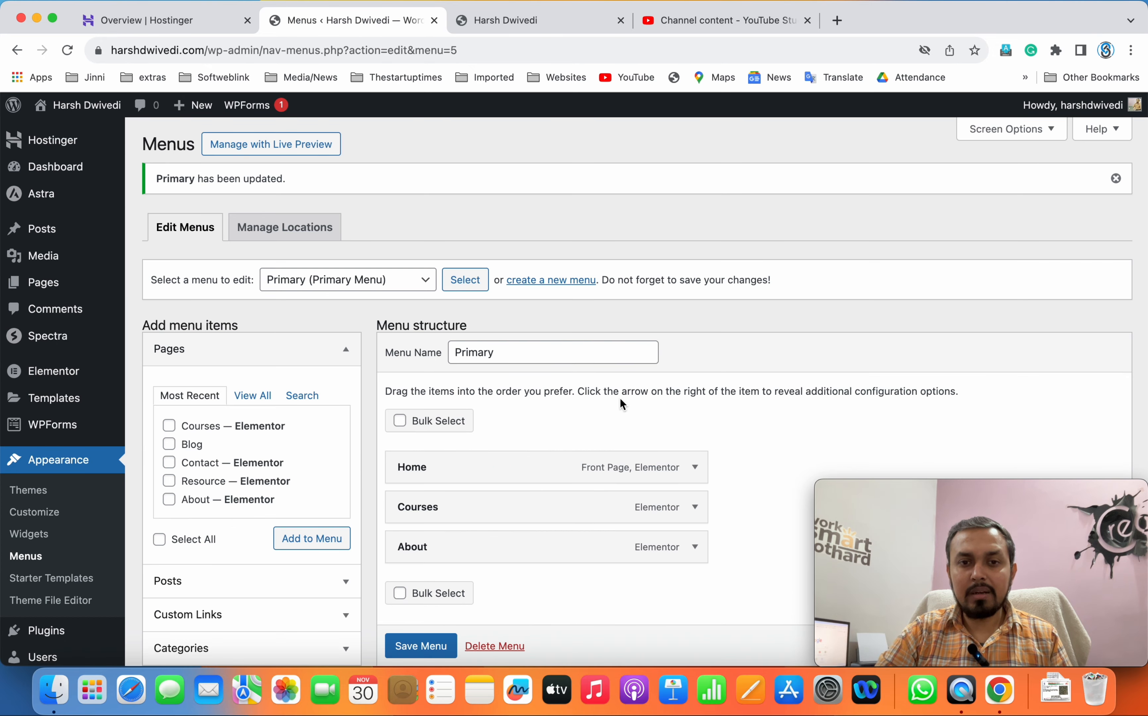
Step: Review the Primary menu's display location settings and check the item order on the live site
scroll(620, 397, "down", 5)
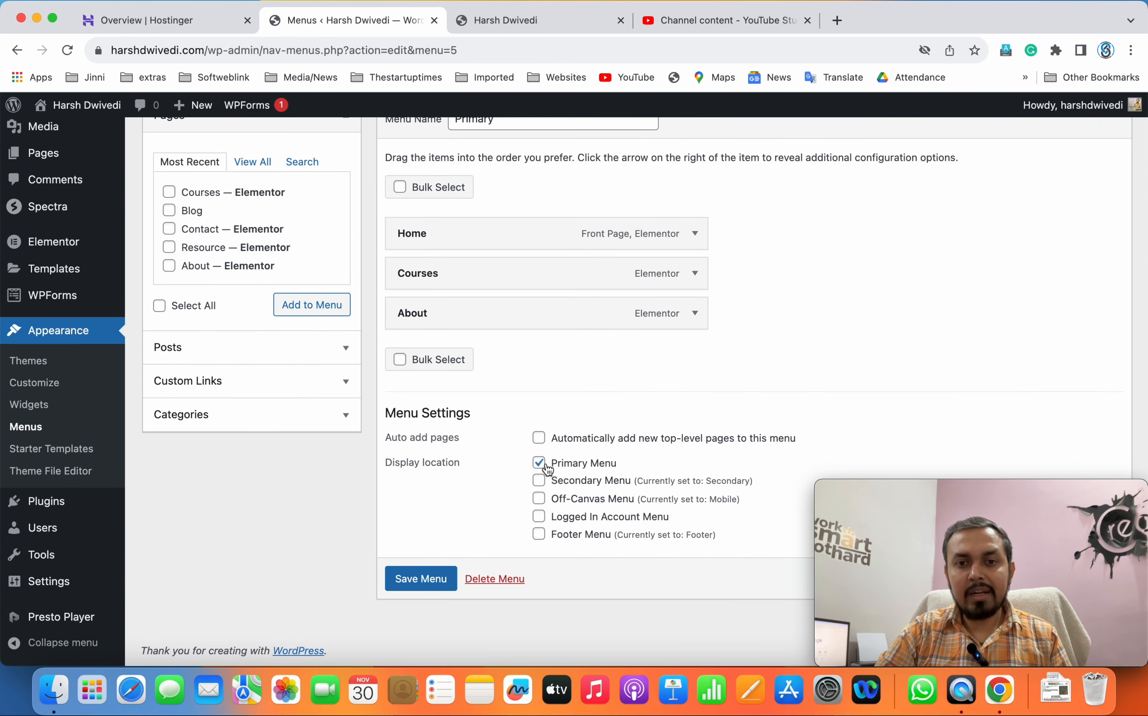
scroll(517, 366, "up", 5)
scroll(442, 350, "down", 5)
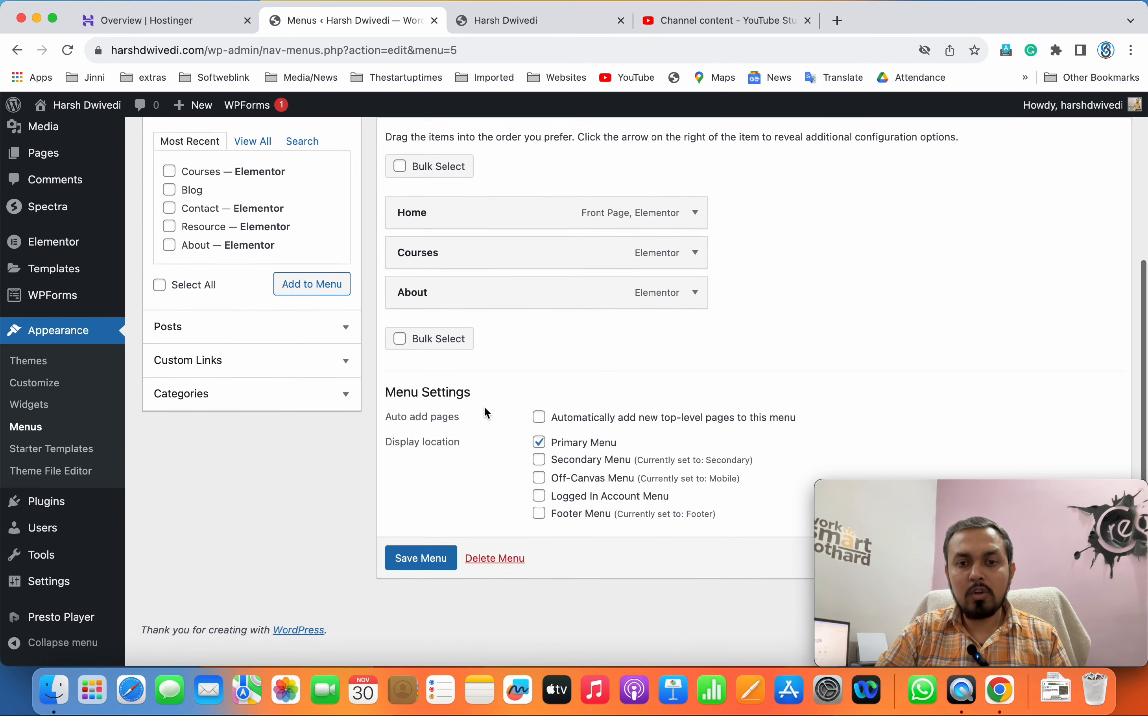
left_click(564, 21)
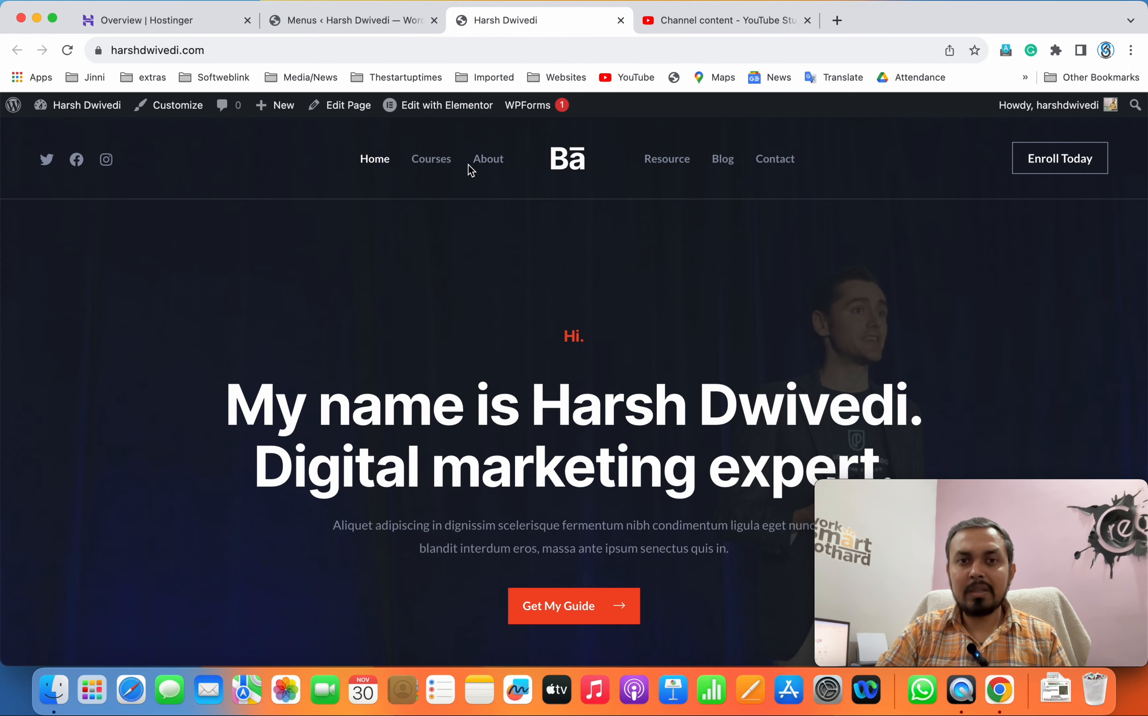
Step: Return to the menu editor and move About back above Courses in the Primary menu structure
left_click(350, 24)
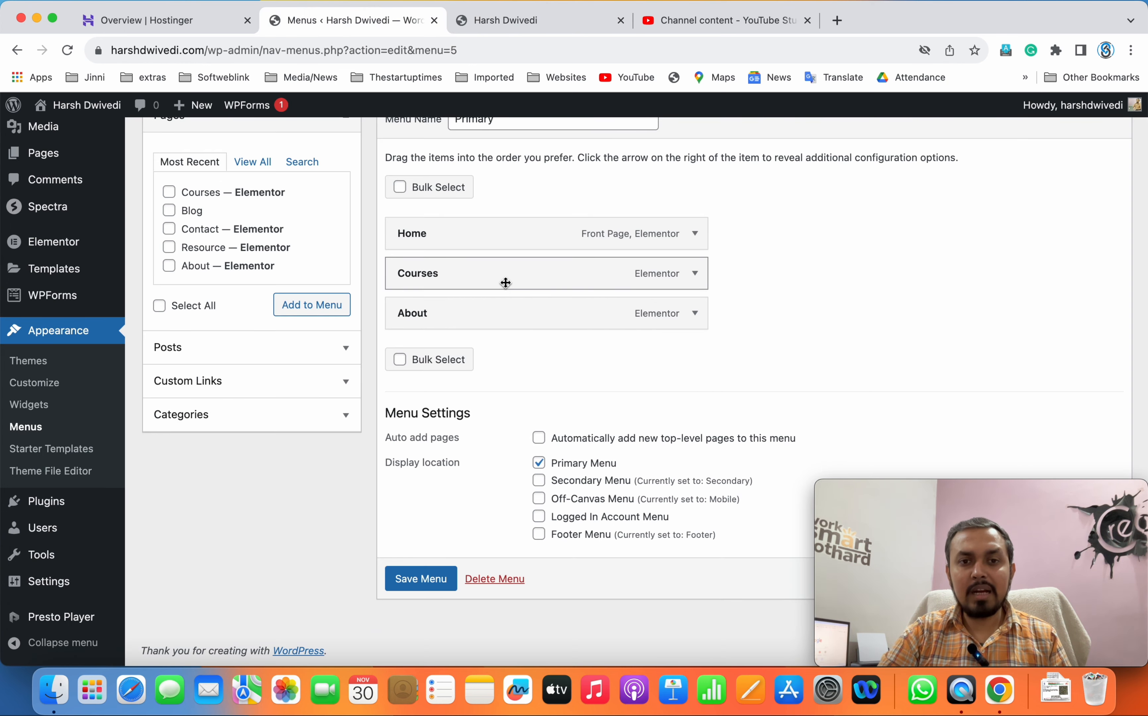
left_click_drag(515, 313, 518, 274)
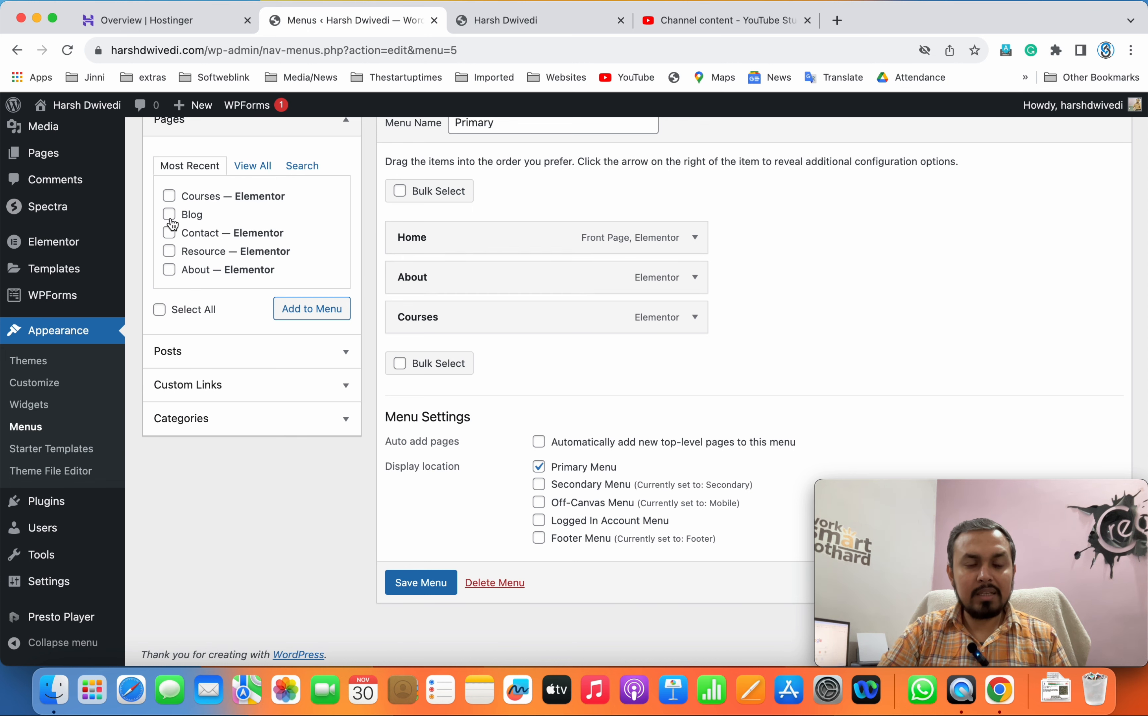
Step: Look through all pages and the most recent posts that can be added to the Primary menu
left_click(255, 166)
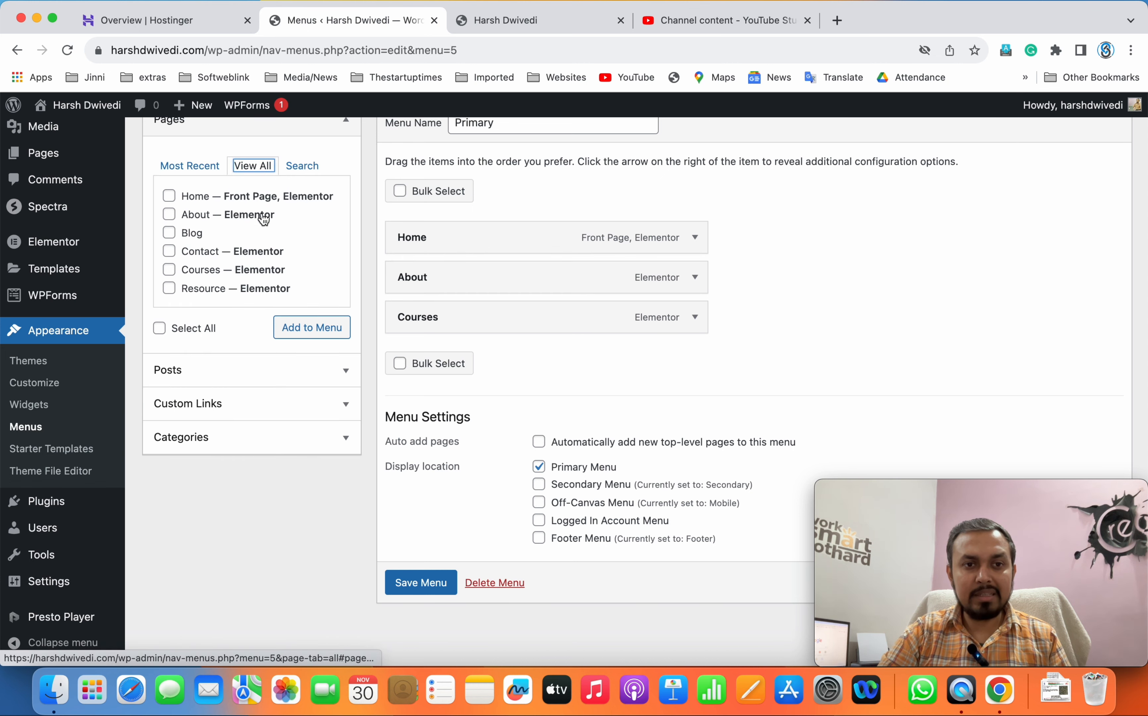
scroll(262, 239, "down", 1)
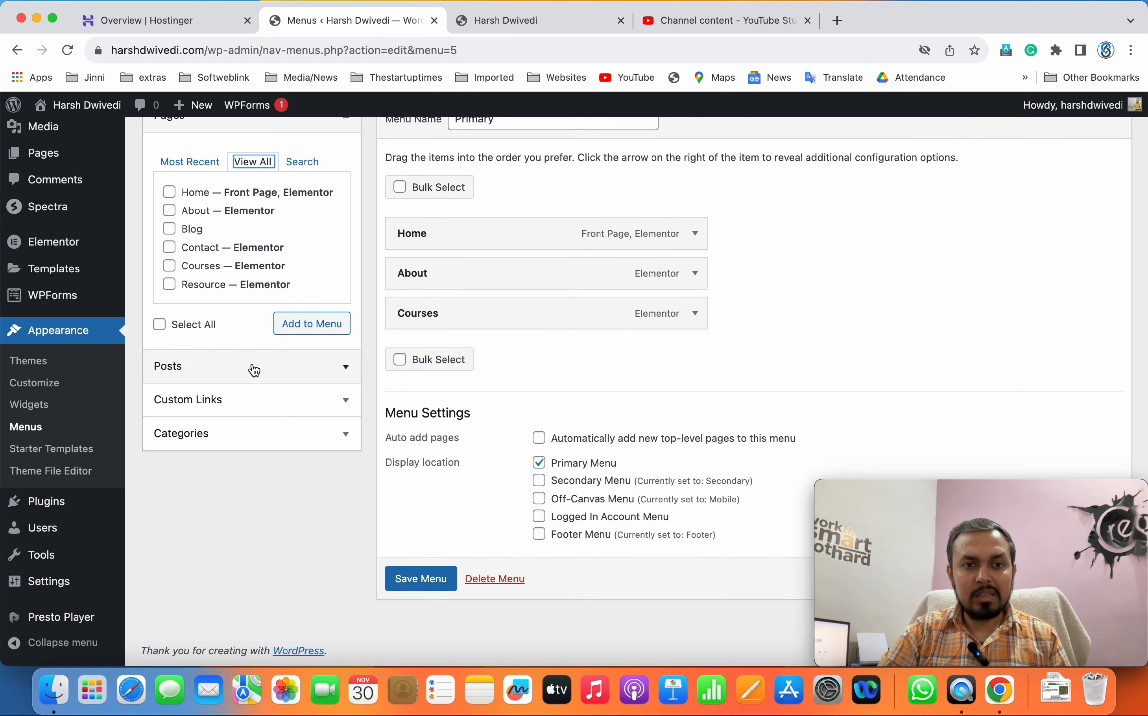
left_click(283, 380)
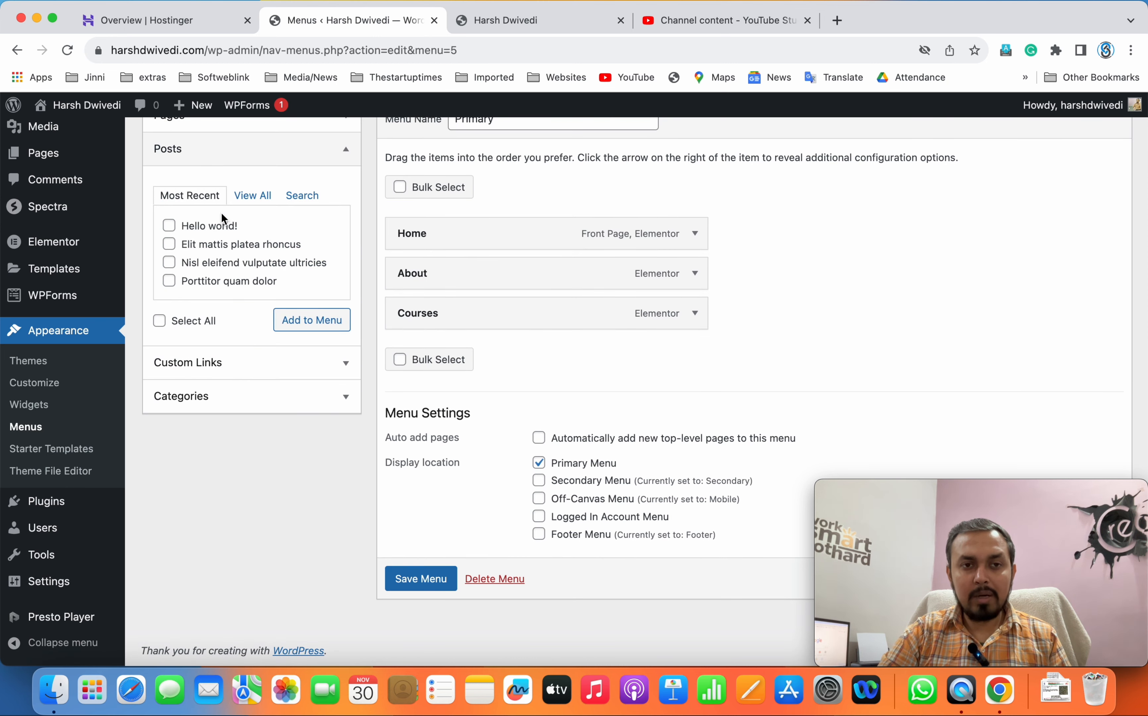
Step: Add a custom link with URL "#" and link text "Test" to the Primary menu and save the menu
left_click(281, 362)
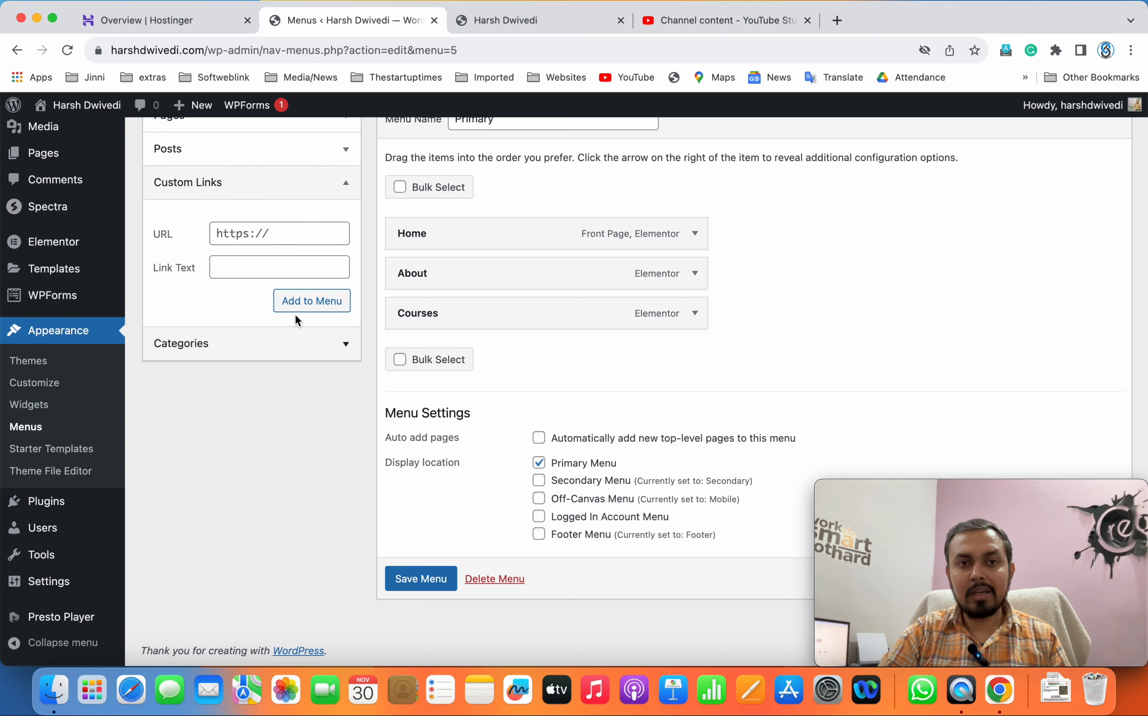
left_click(308, 242)
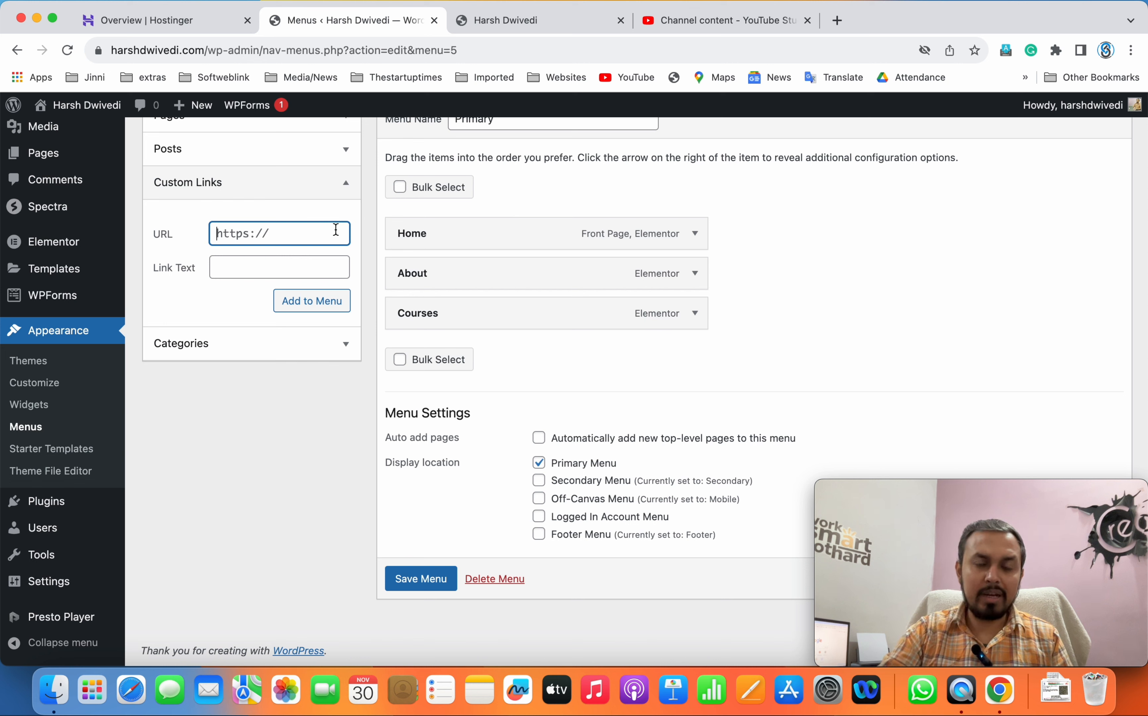
key("super+a")
type("#")
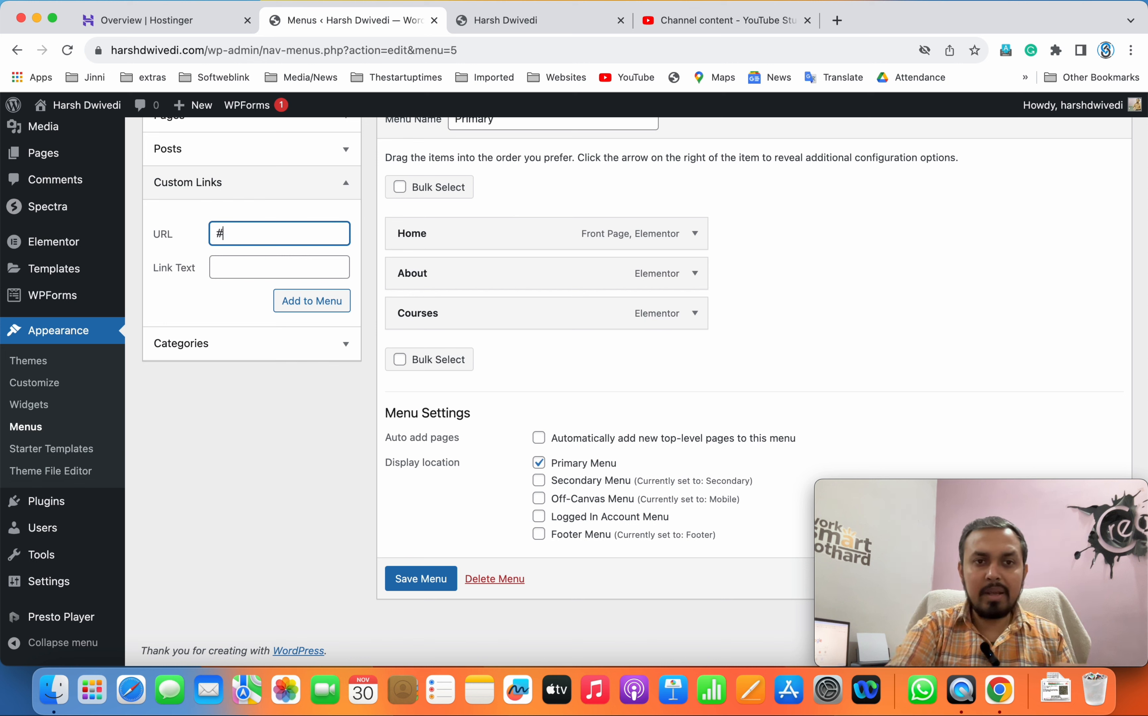
left_click(308, 261)
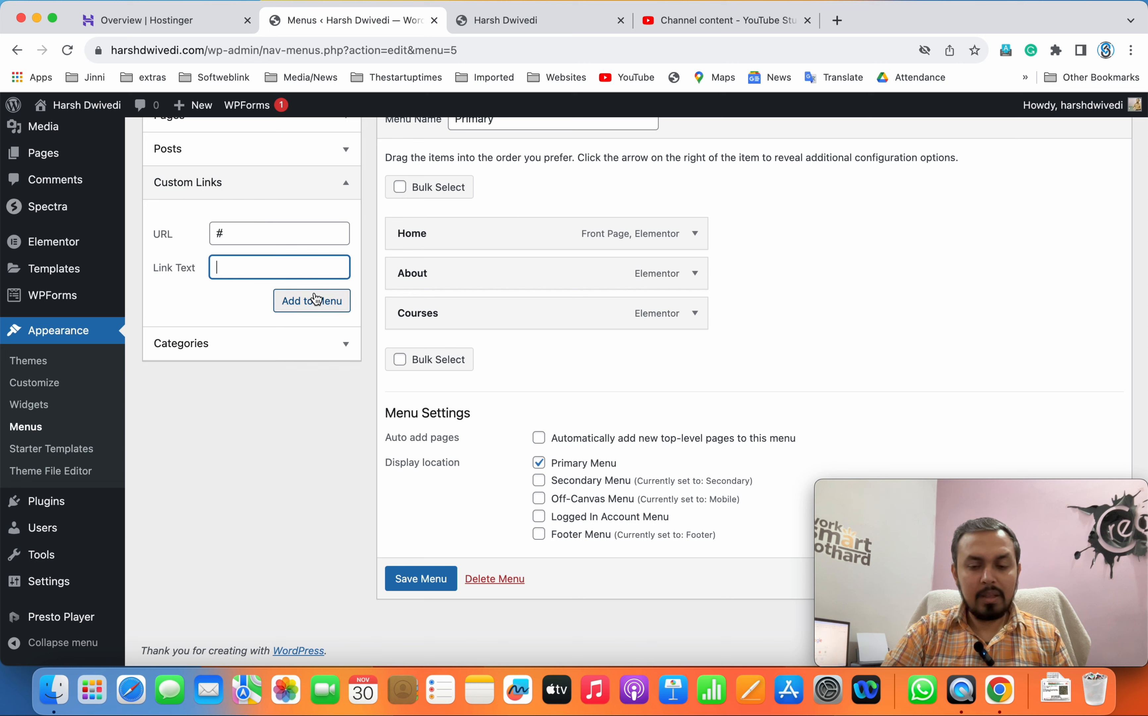
type("Test")
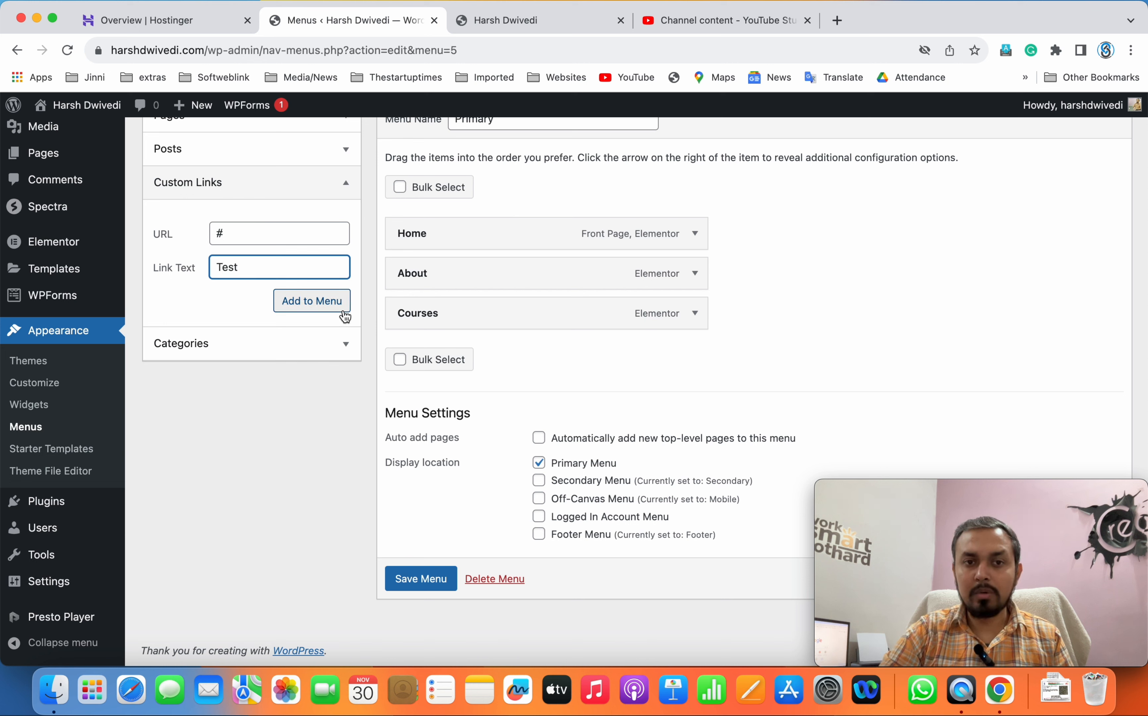
left_click(329, 312)
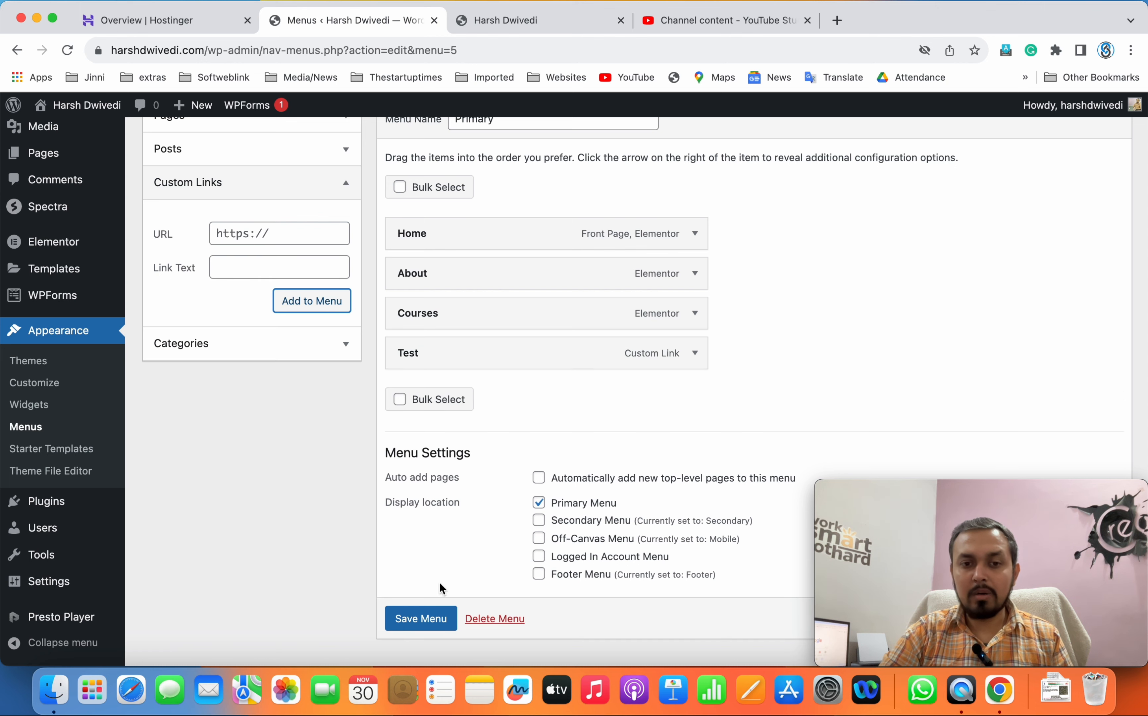
left_click(430, 622)
scroll(430, 621, "down", 1)
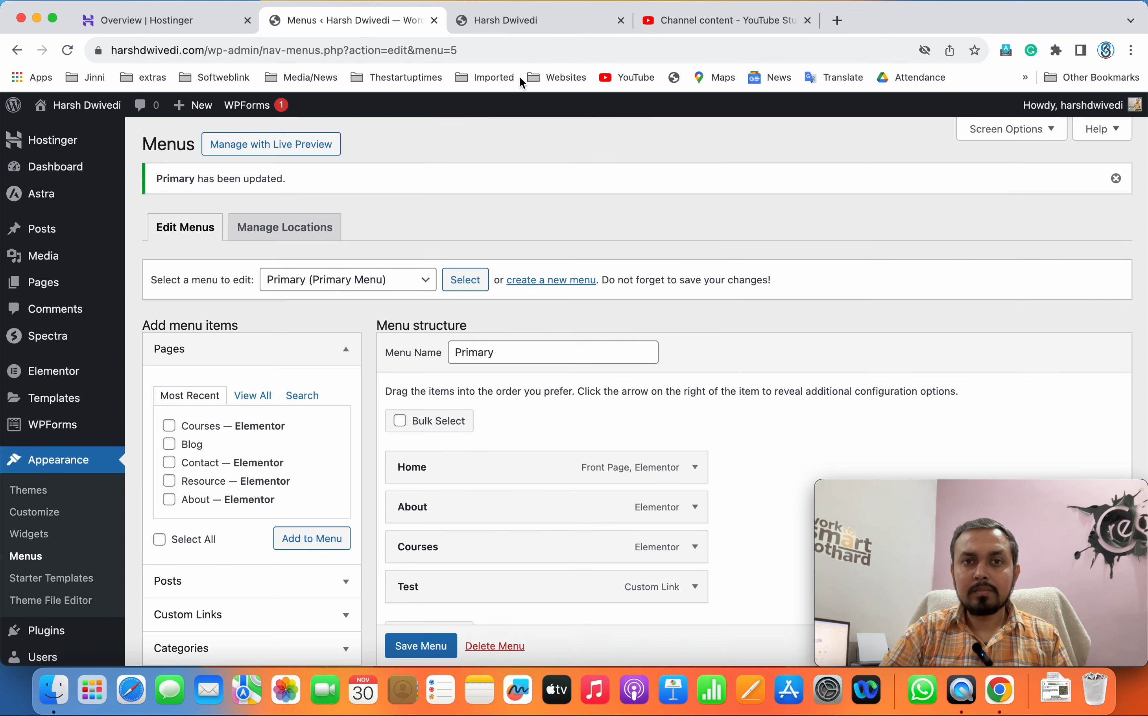
Step: Reload the live site to check the header for the Test item, and return to the menu editor
left_click(505, 19)
left_click(67, 50)
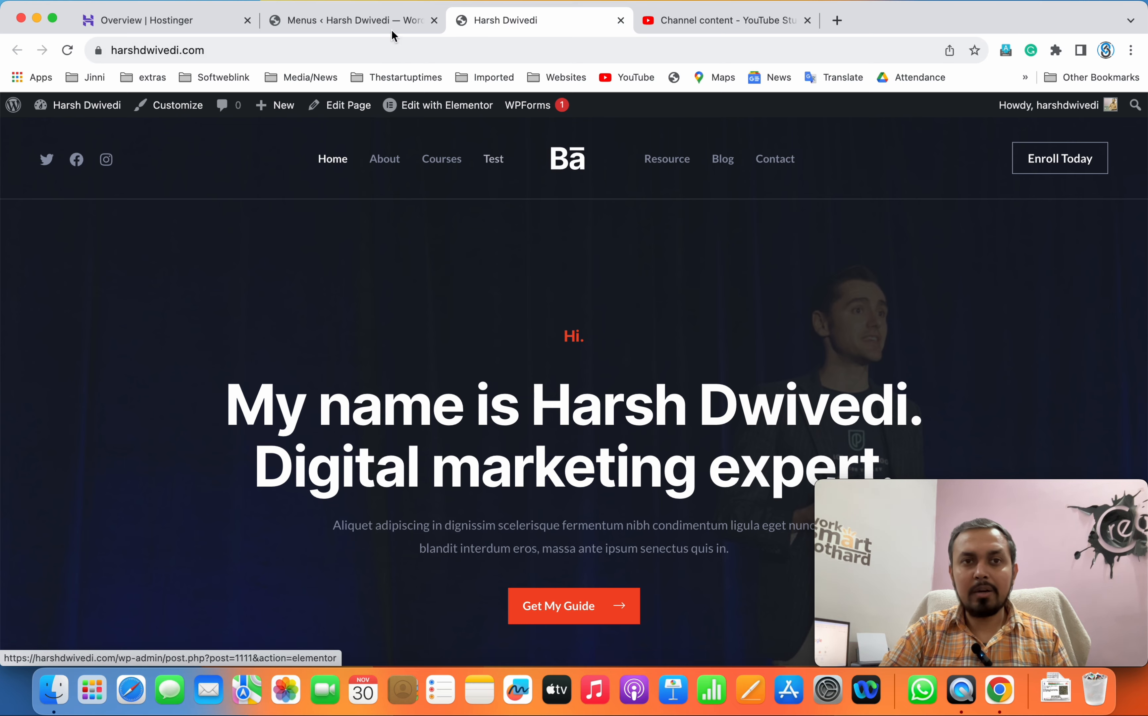
left_click(347, 20)
scroll(642, 446, "down", 3)
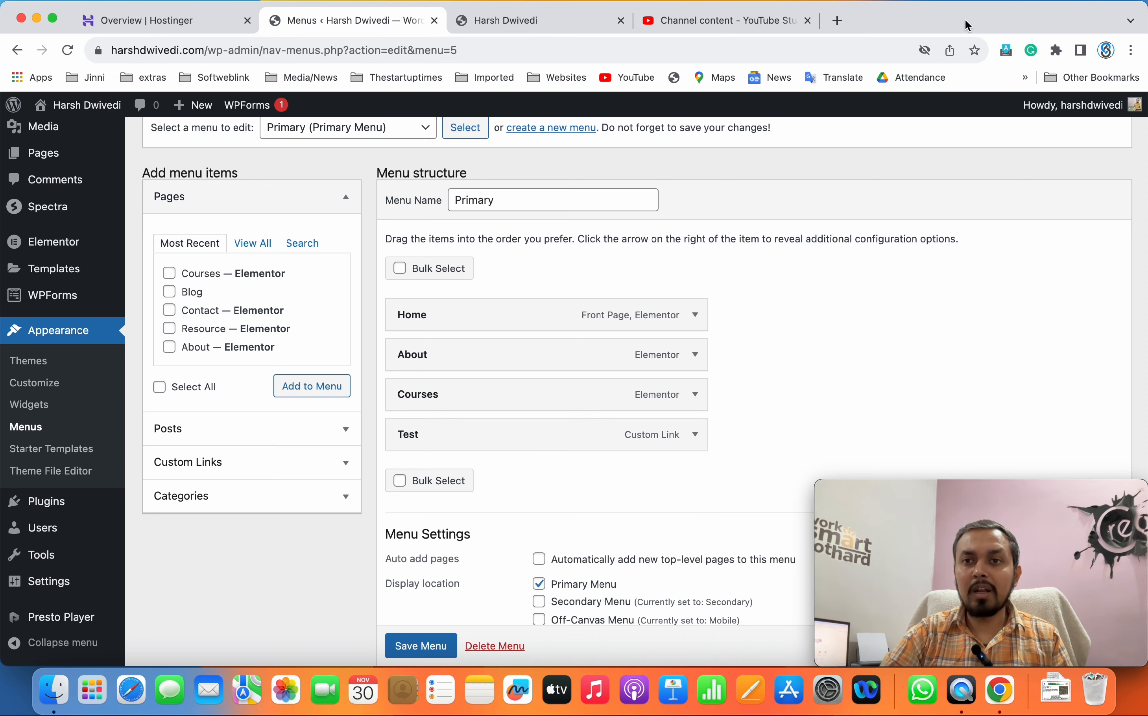
Step: Open flipkart.com in a new browser tab, view its Fashion dropdown as a submenu example, and close the tab
left_click(837, 21)
type("fli")
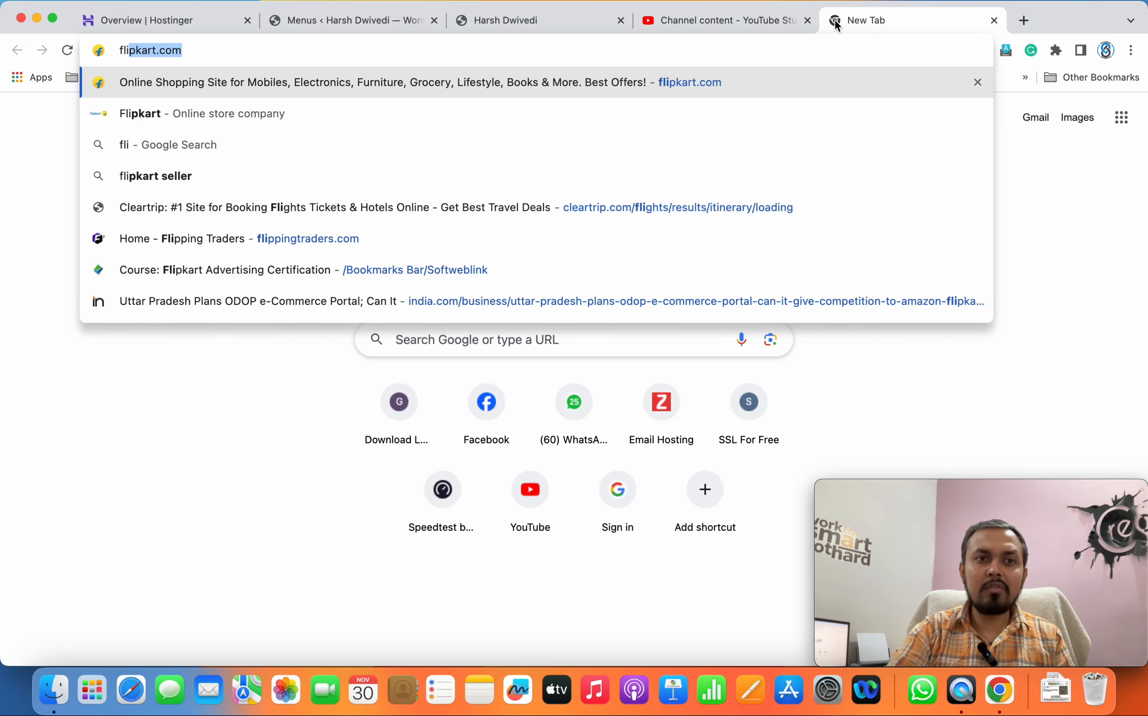
key("Return")
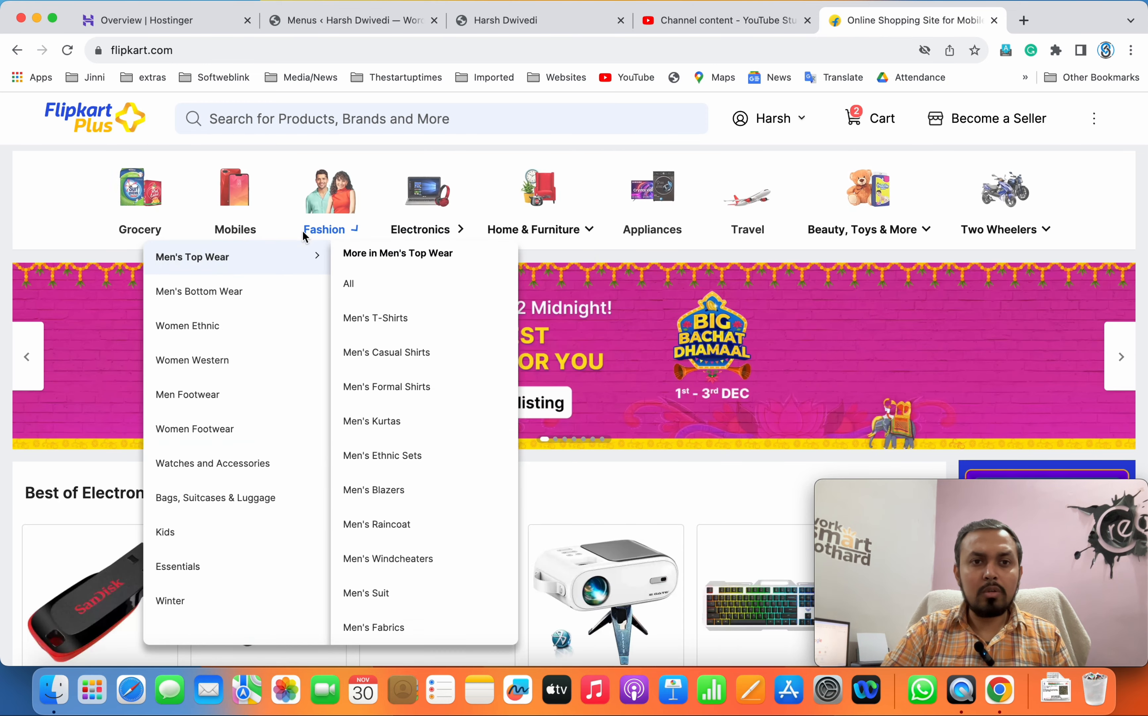
mouse_move(322, 236)
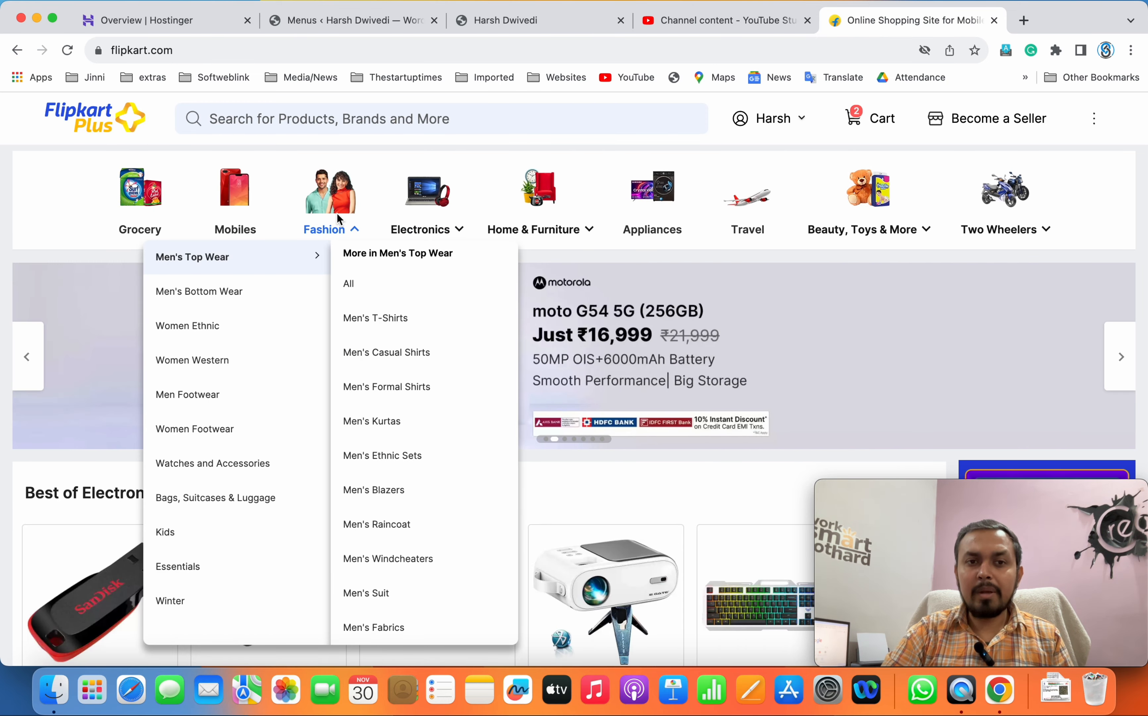
mouse_move(250, 289)
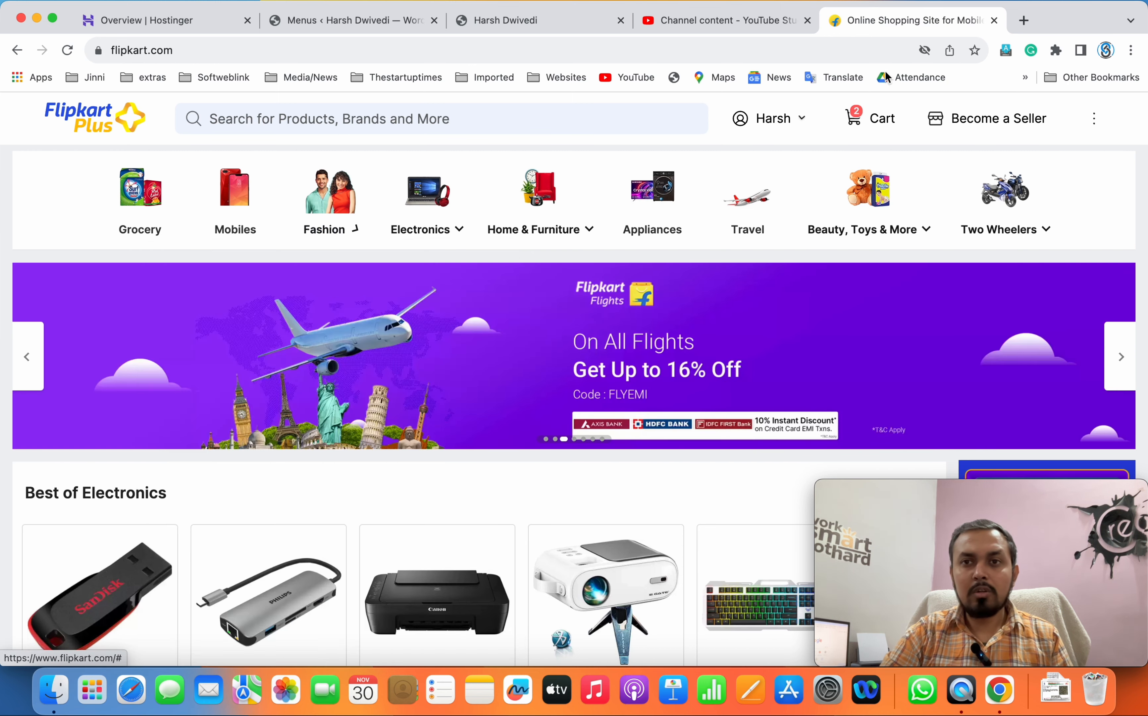
left_click(994, 20)
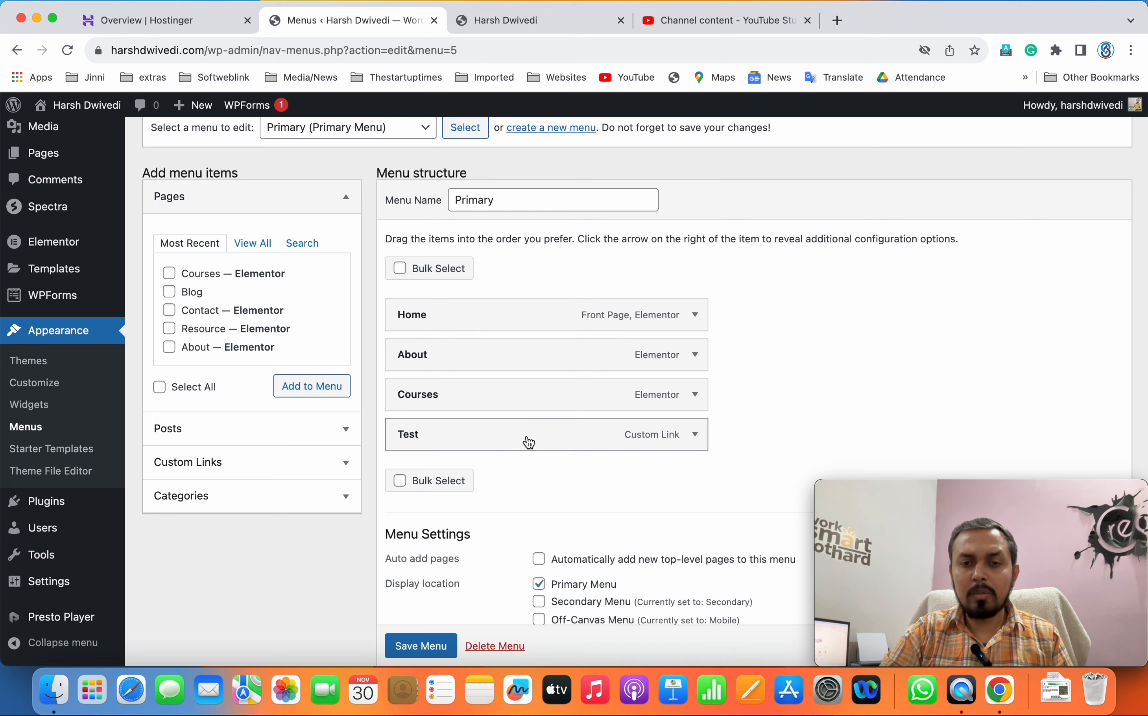
Step: Add a custom link with URL "#" and link text "Sub Menu" to the Primary menu
left_click(271, 463)
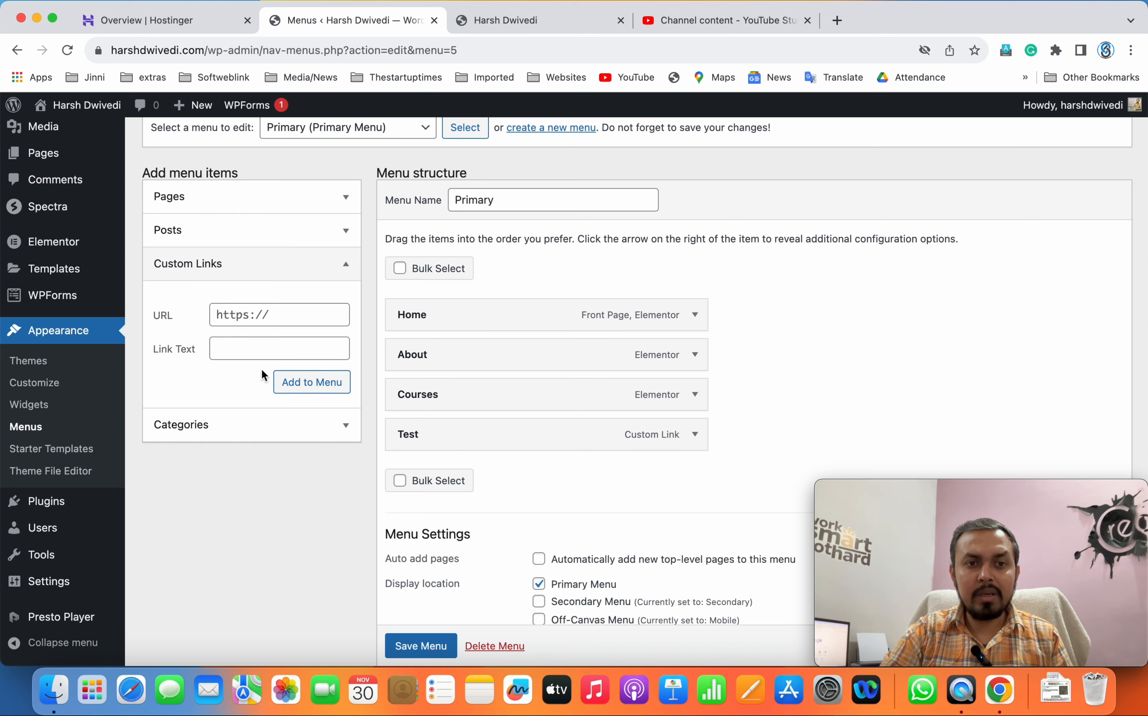
left_click(281, 311)
type("#")
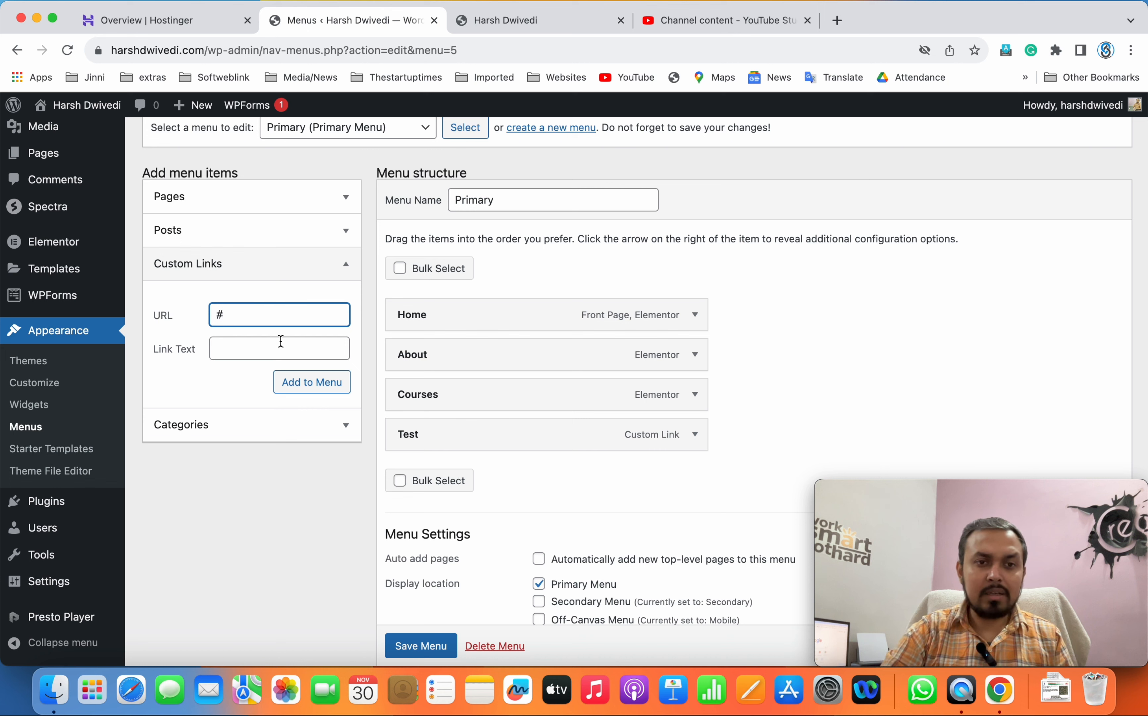
left_click(270, 354)
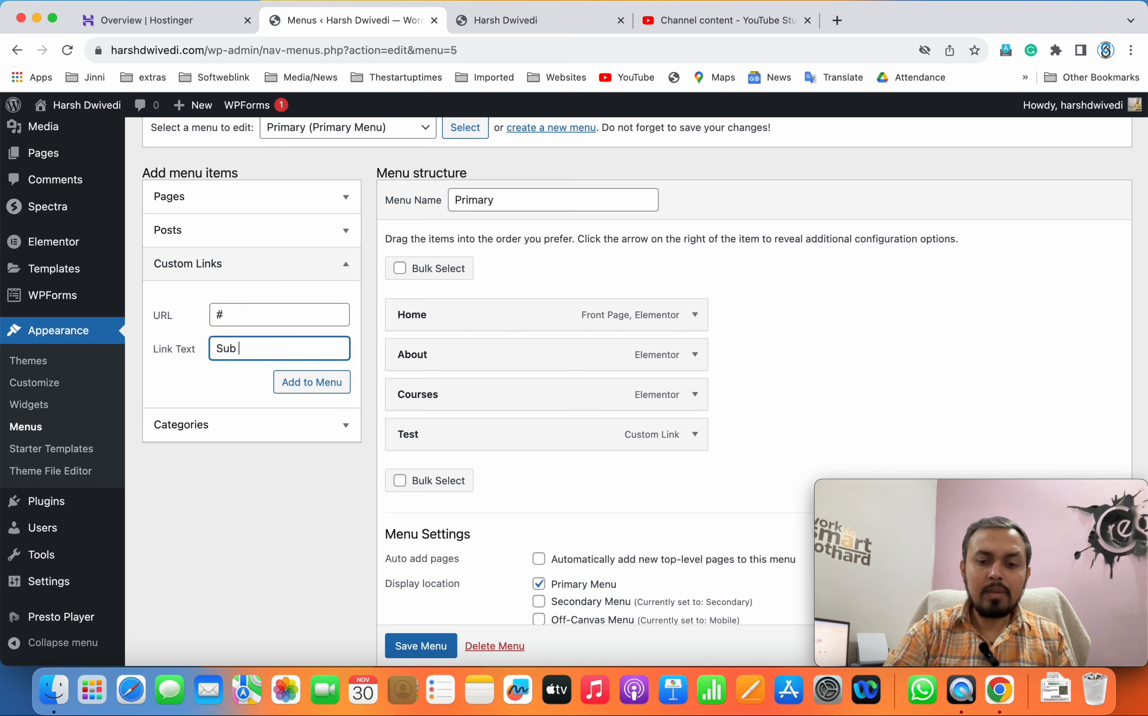
left_click(299, 384)
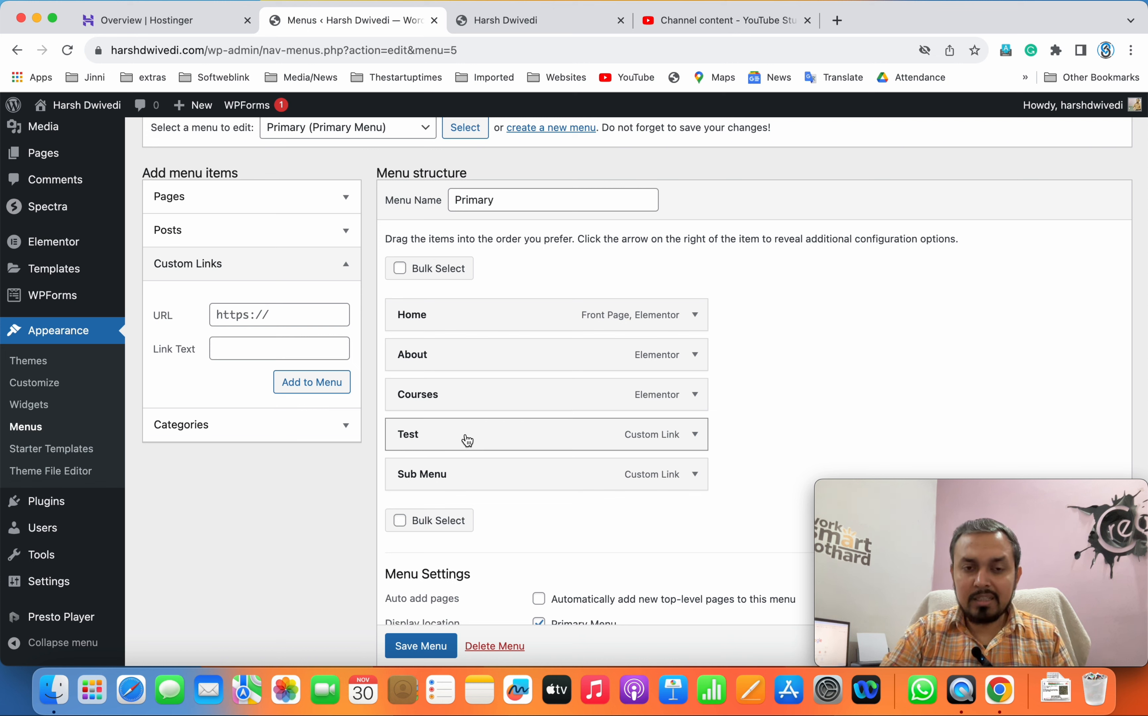
Step: Nest Test under Courses and Sub Menu one level deeper under Test, and save the menu
left_click_drag(467, 440, 493, 440)
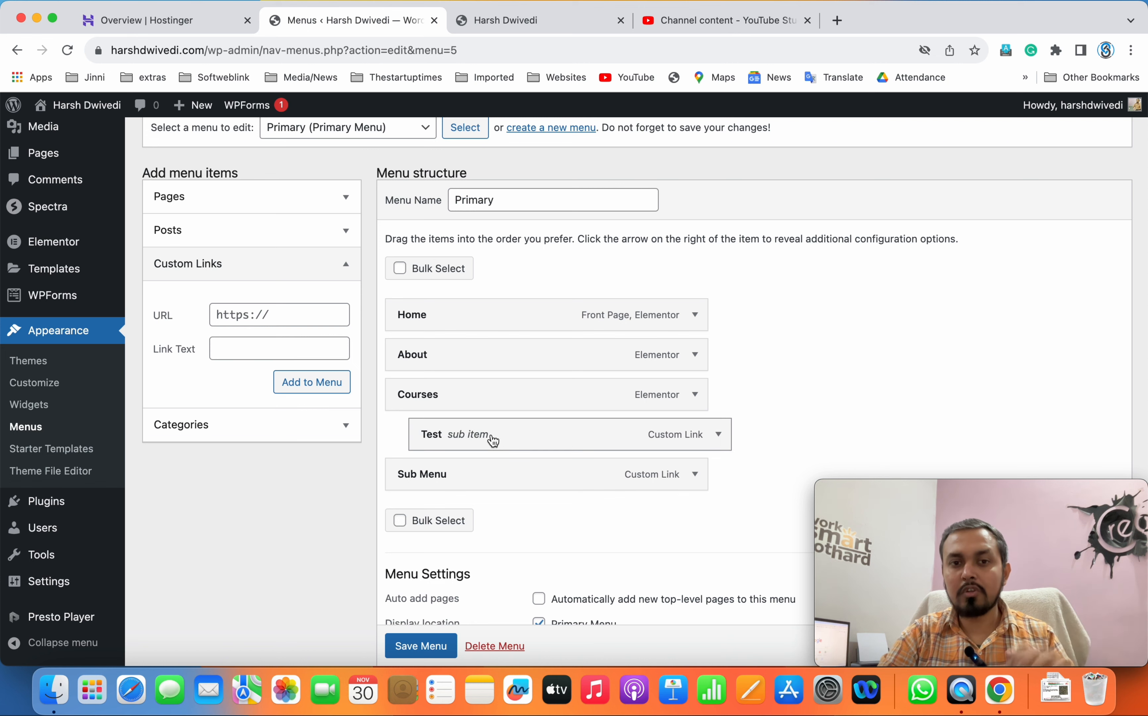
left_click_drag(412, 479, 468, 482)
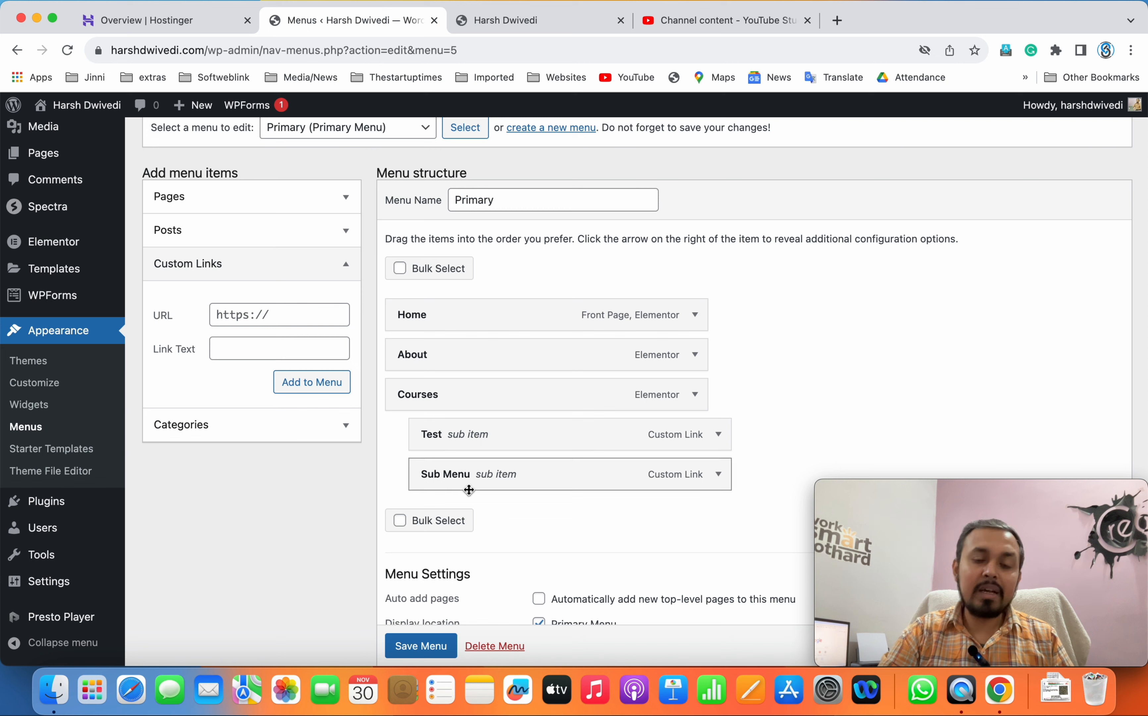
left_click_drag(468, 478, 523, 488)
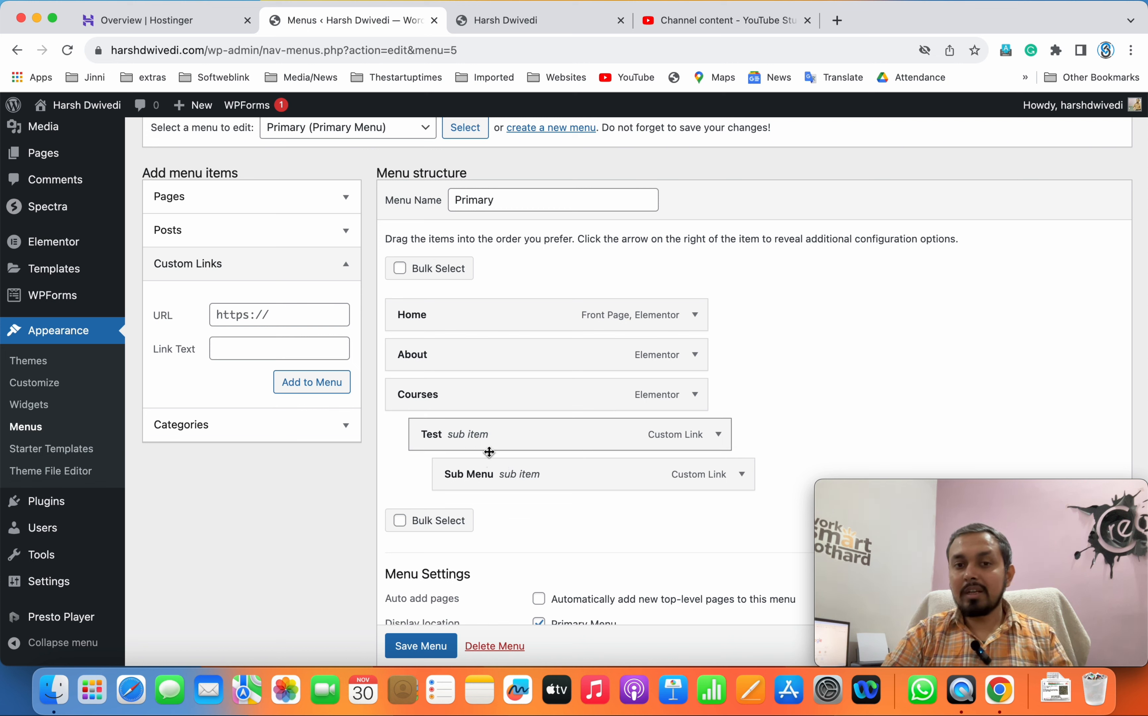
left_click(432, 644)
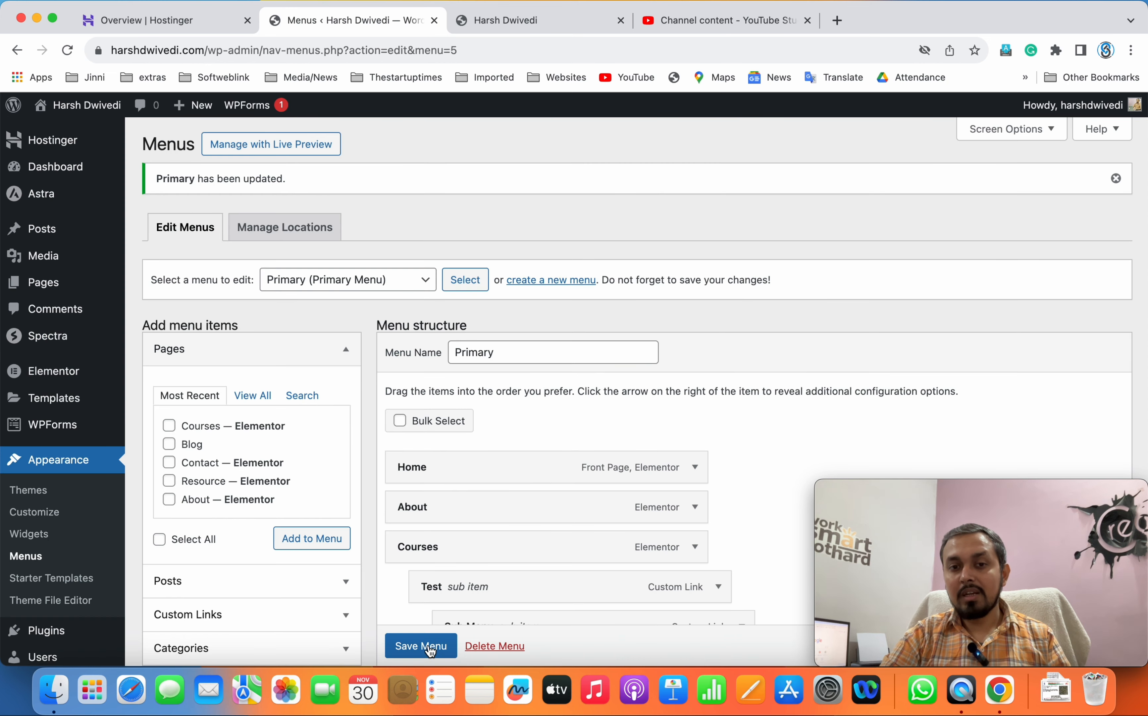
Step: Reload the live site and expand the Courses dropdown through Test to check the nested items
left_click(515, 23)
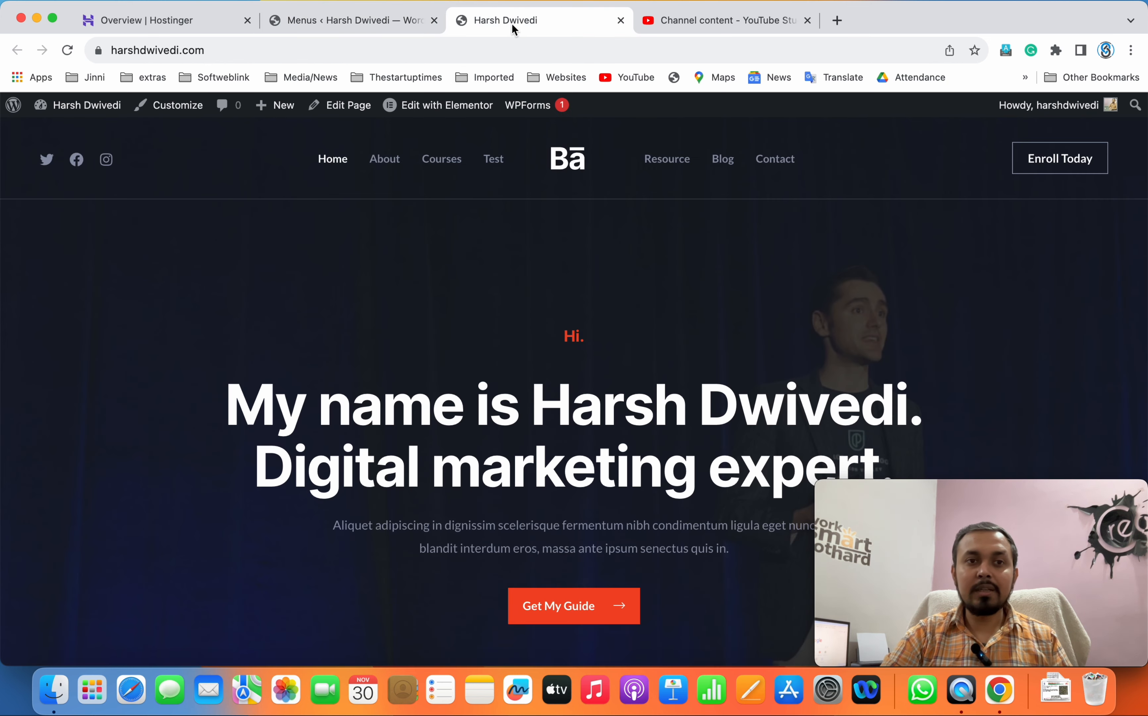
left_click(66, 51)
mouse_move(502, 162)
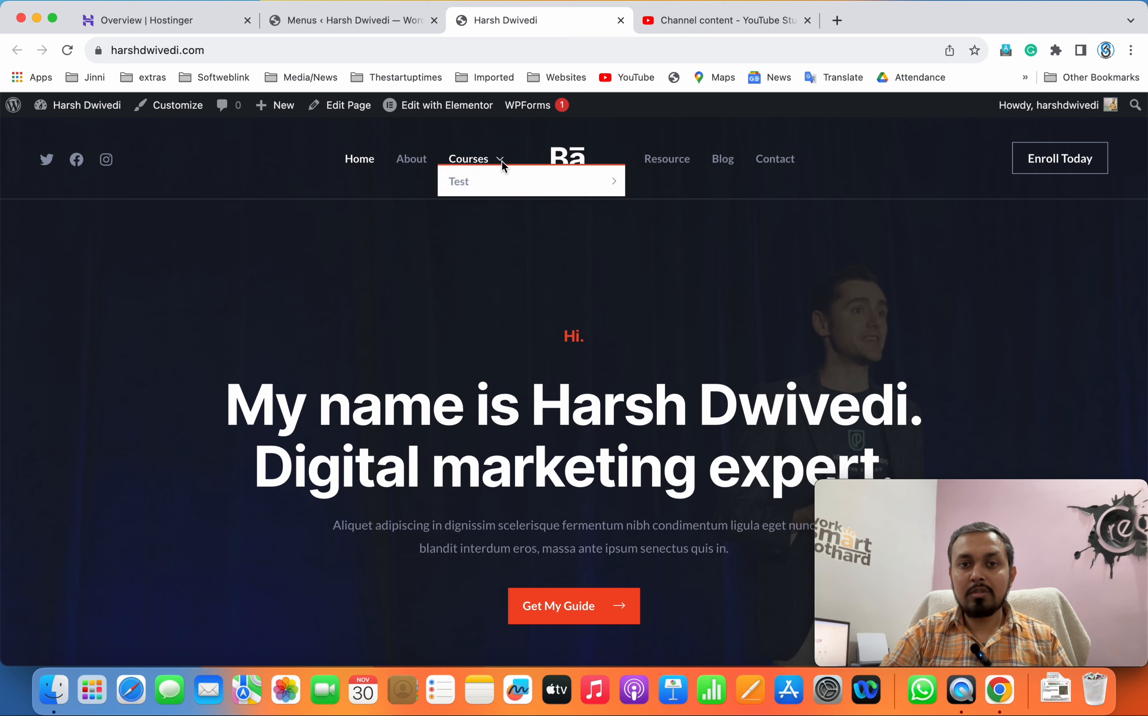
mouse_move(499, 187)
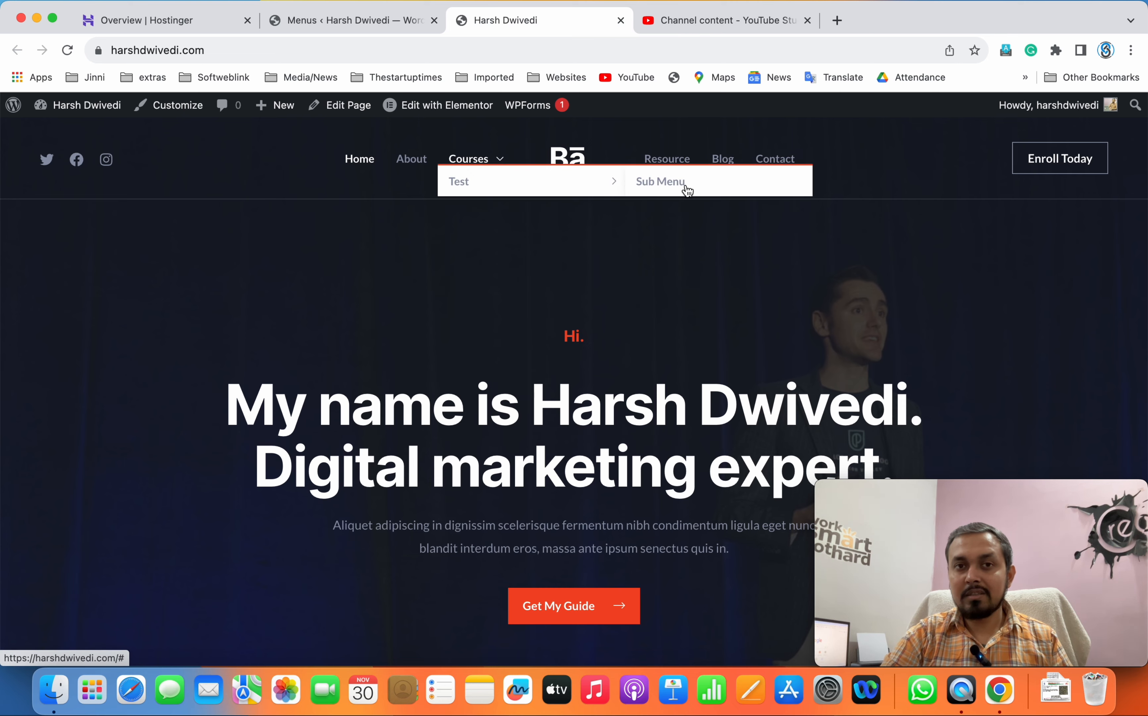
Step: Return to the menu editor, move Sub Menu up to the same level as Test under Courses, and save the menu
left_click(377, 21)
scroll(685, 481, "down", 3)
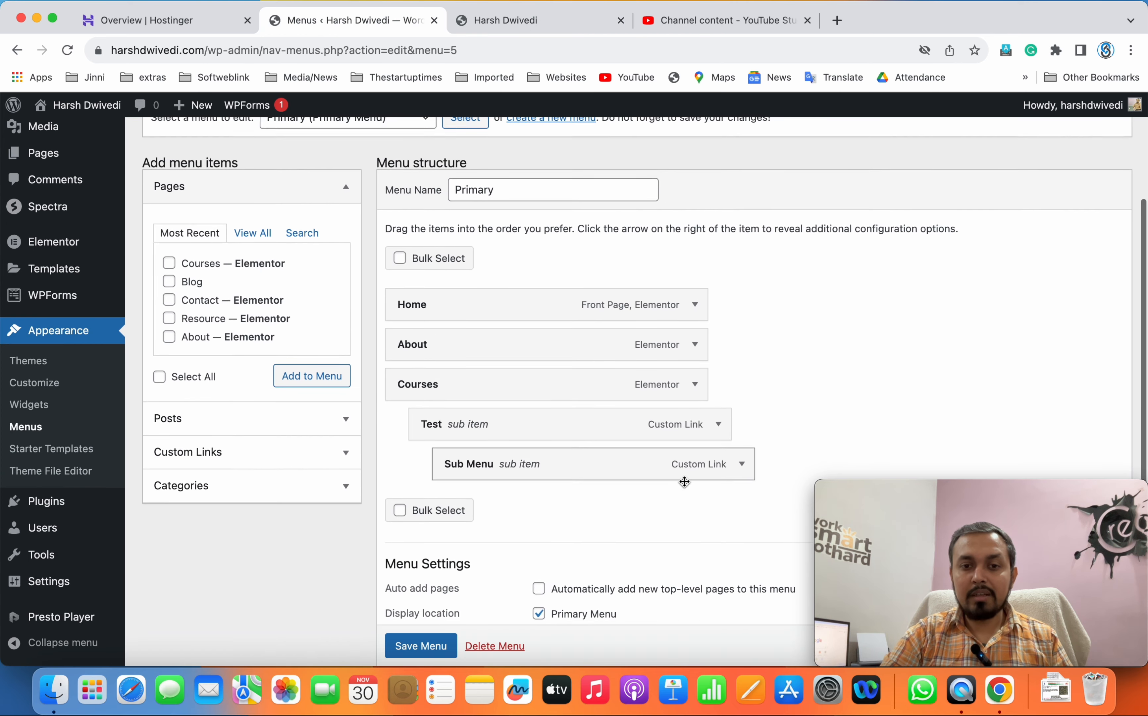
left_click_drag(684, 481, 568, 462)
scroll(538, 574, "down", 3)
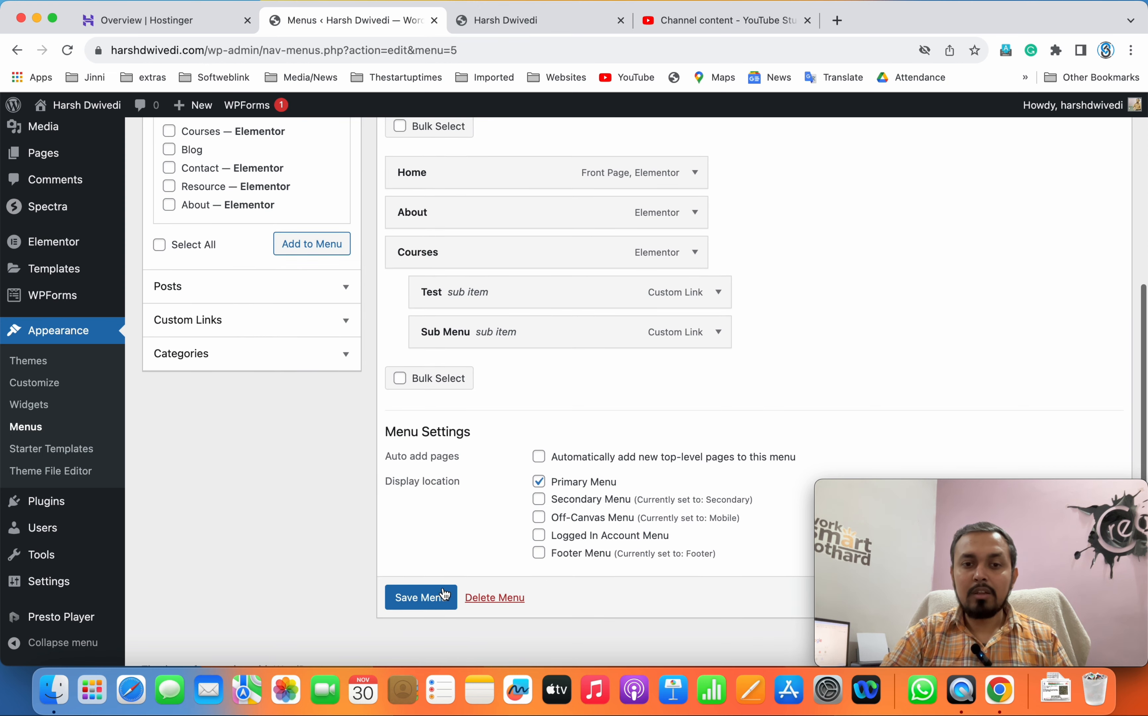
left_click(445, 595)
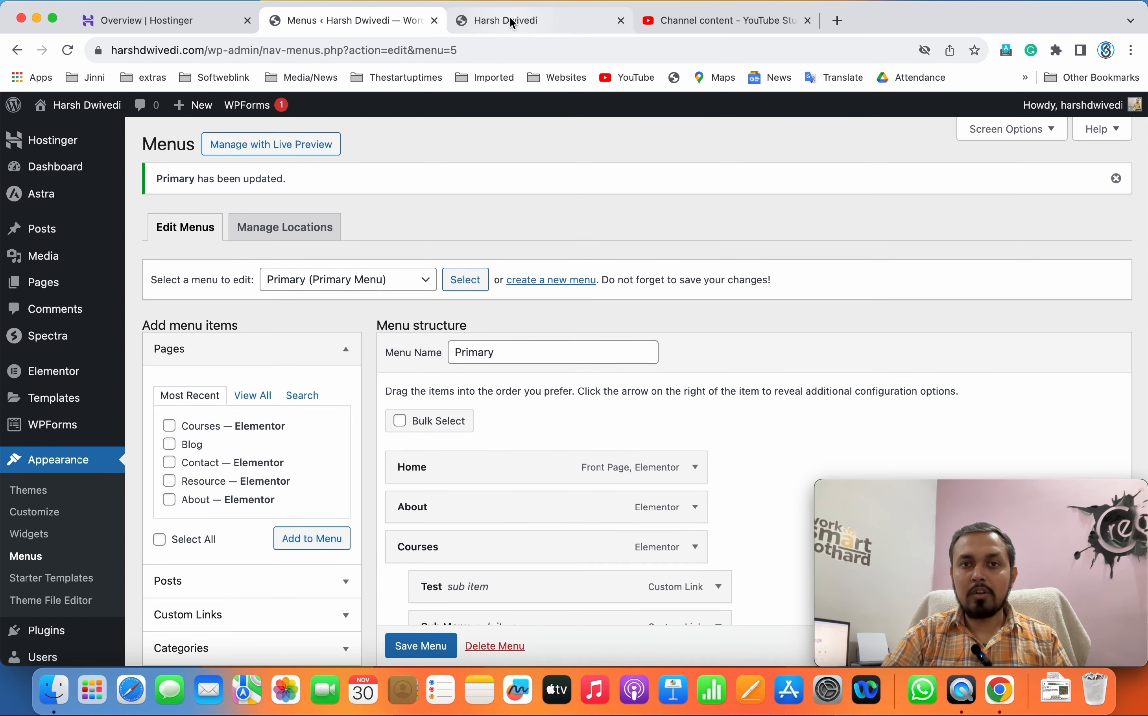
Step: Reload the live site to check the header menu, and return to the menu editor
left_click(512, 22)
left_click(67, 50)
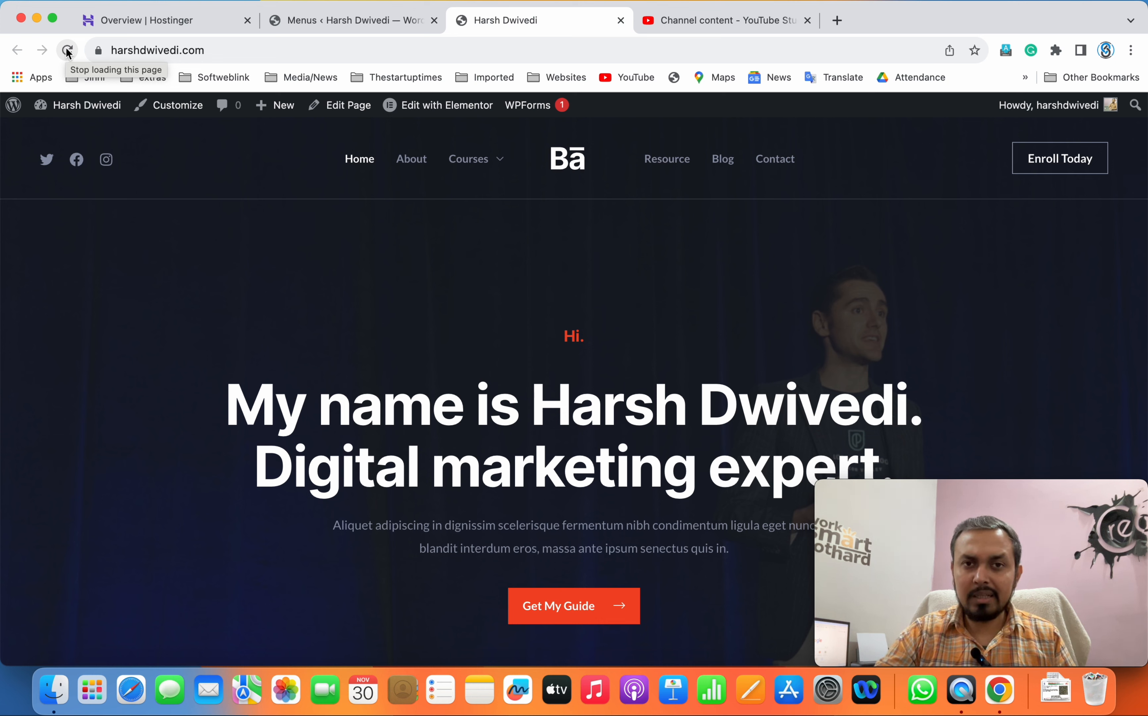
left_click(340, 30)
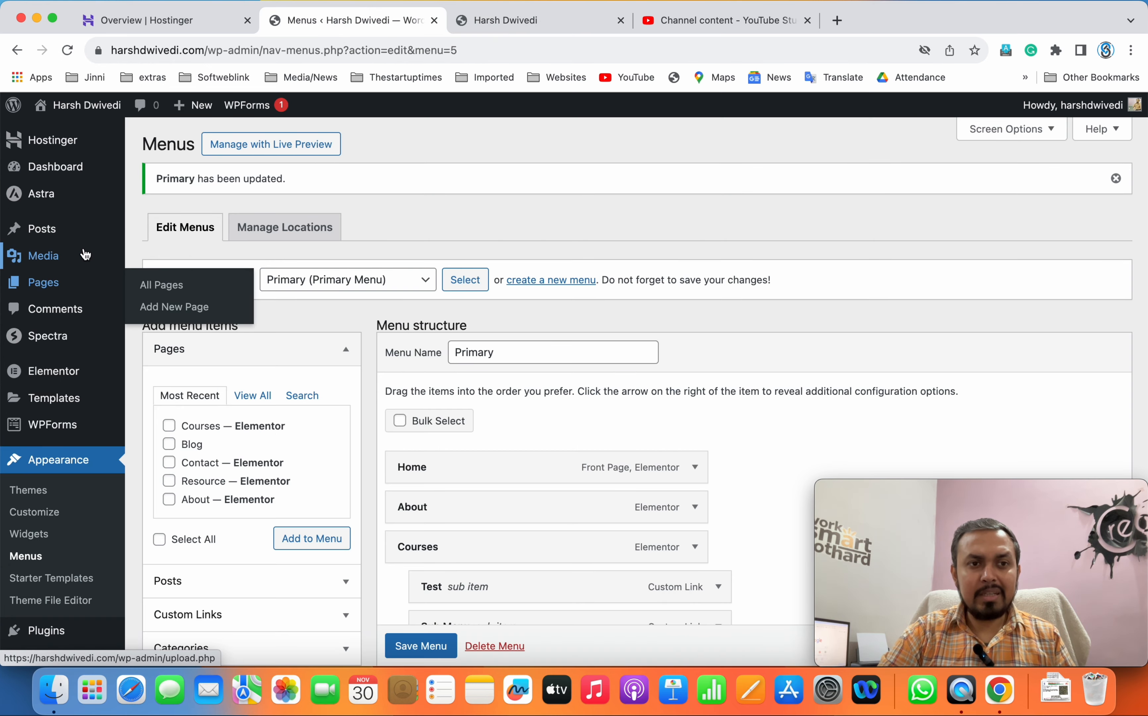
Step: Add the Uncategorized category from the full category list to the Primary menu
scroll(306, 325, "down", 3)
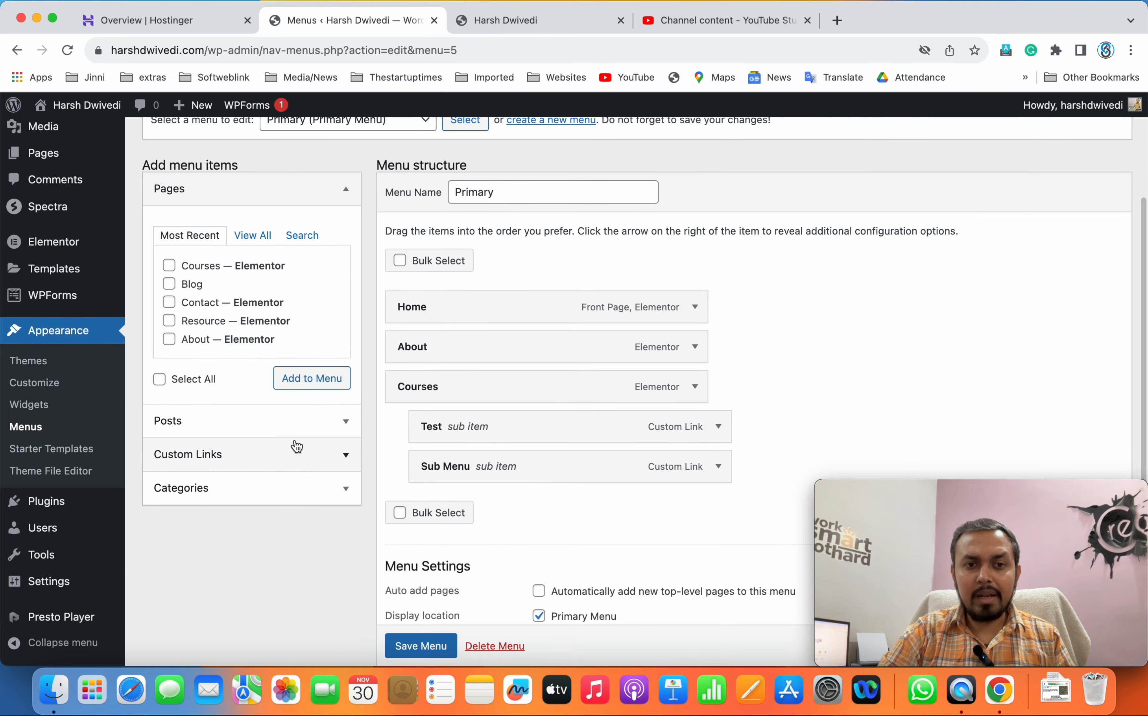
left_click(316, 432)
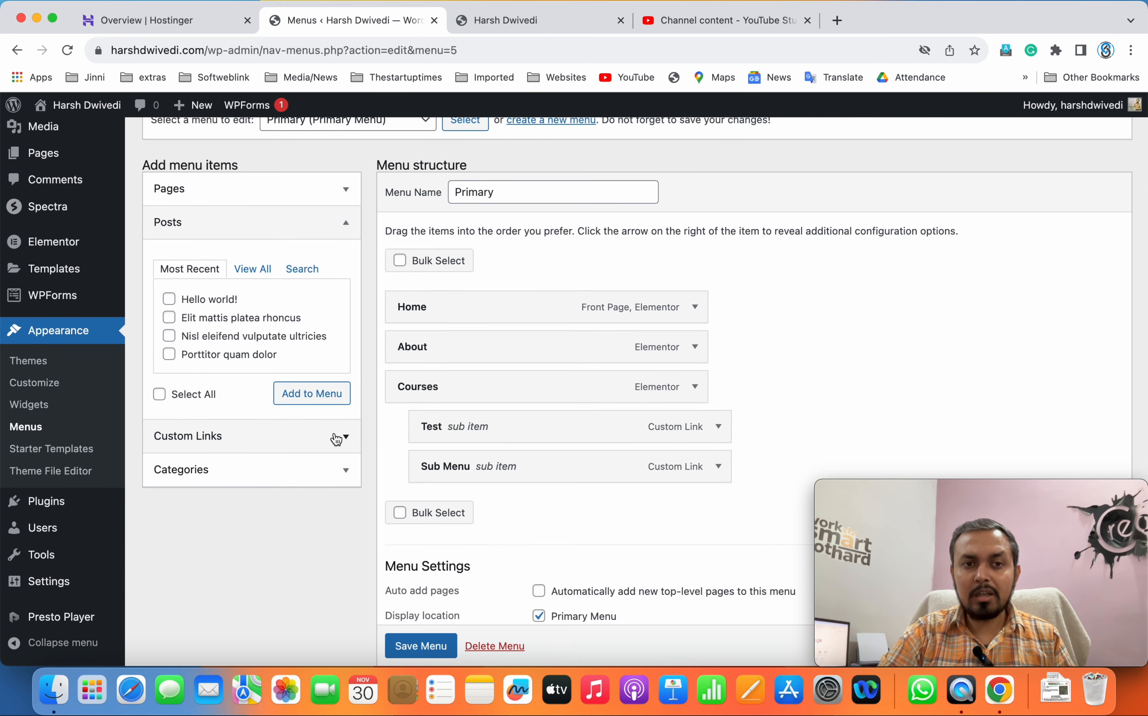
left_click(319, 467)
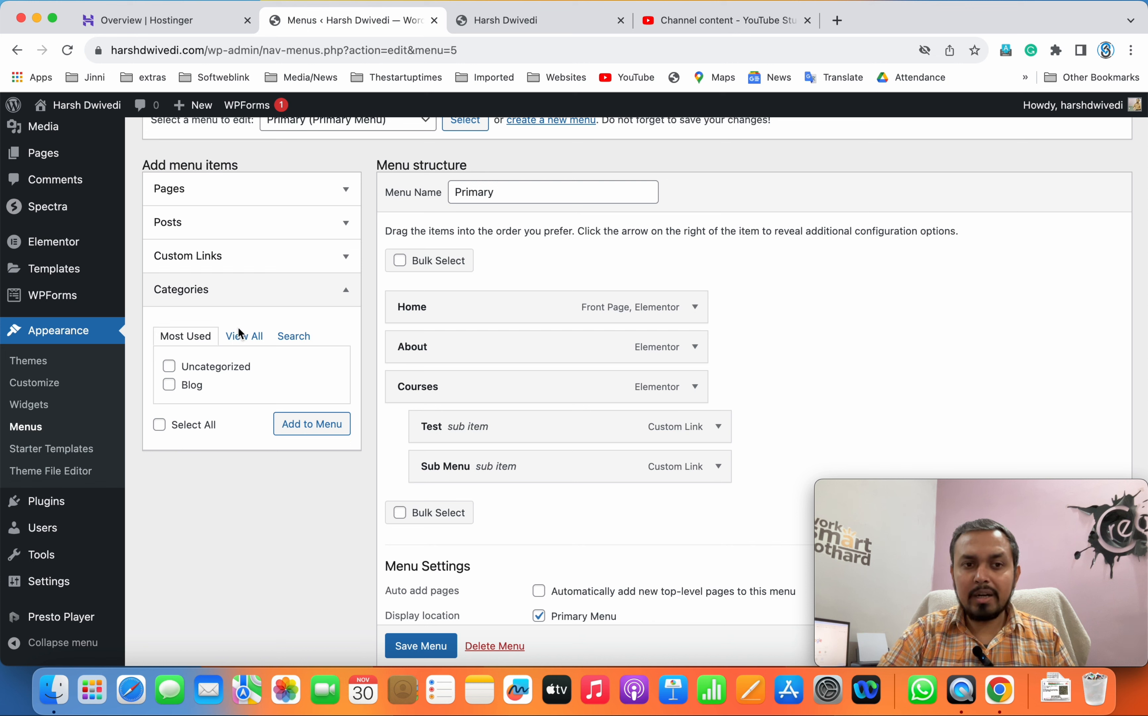
left_click(245, 335)
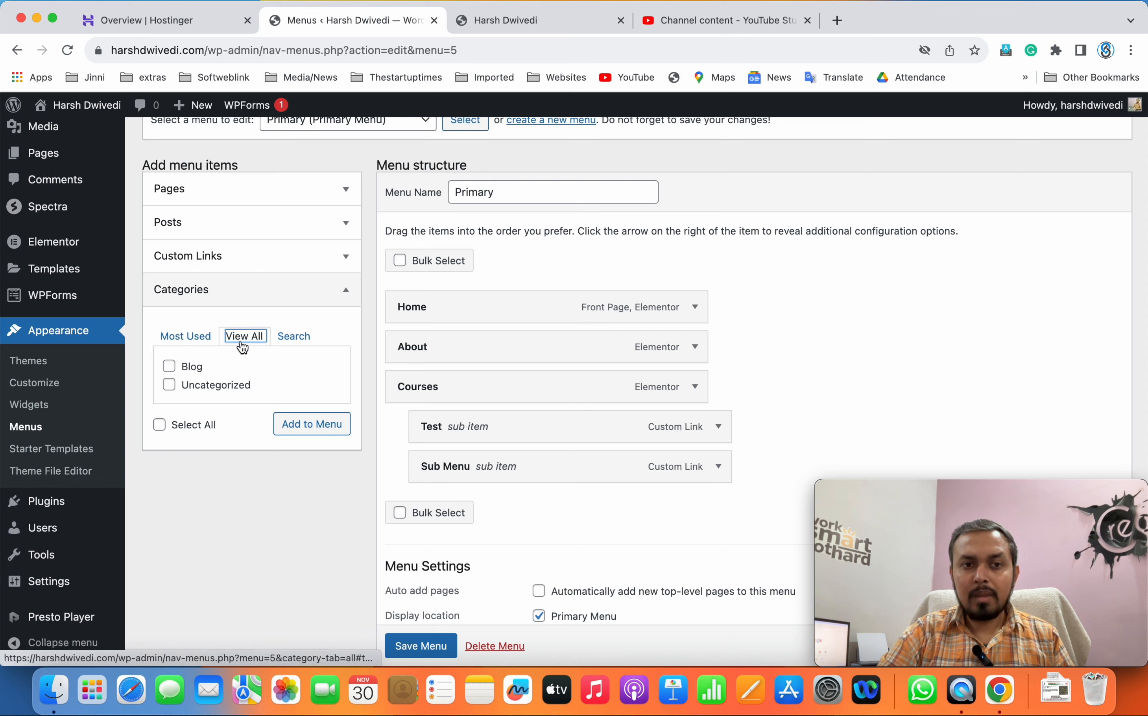
left_click(170, 386)
left_click(313, 424)
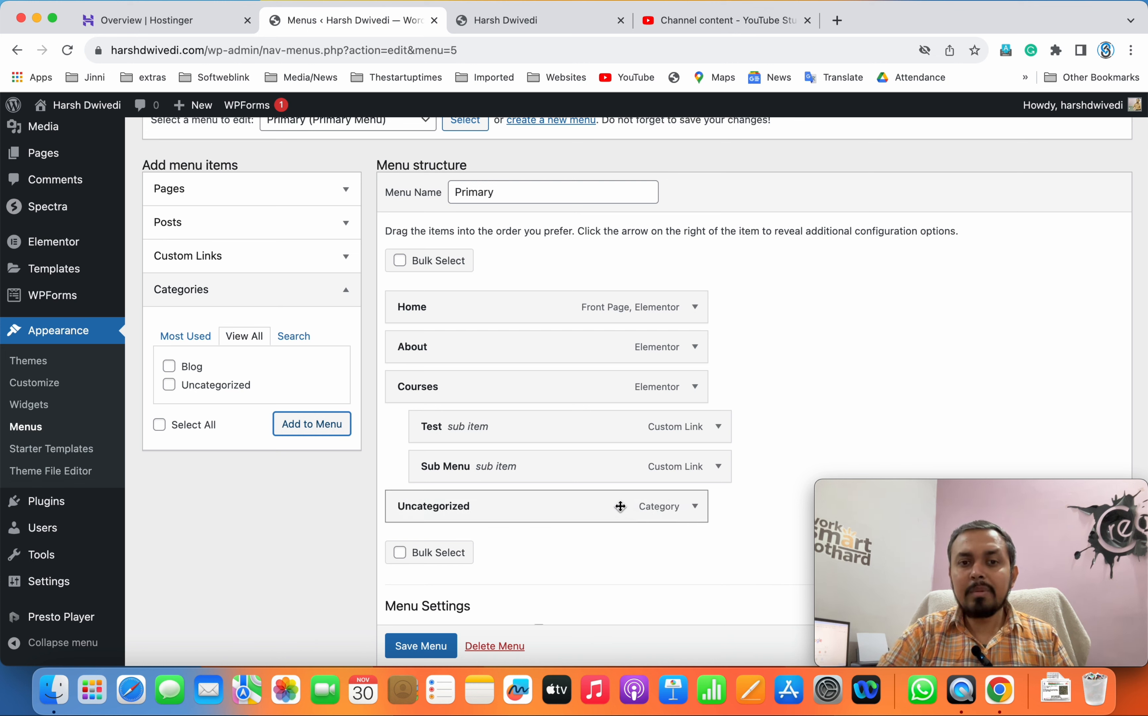
Step: Permanently delete the Primary menu and confirm the deletion
mouse_move(620, 506)
left_mouse_down()
mouse_move(699, 501)
mouse_move(628, 502)
left_mouse_up()
scroll(814, 280, "down", 3)
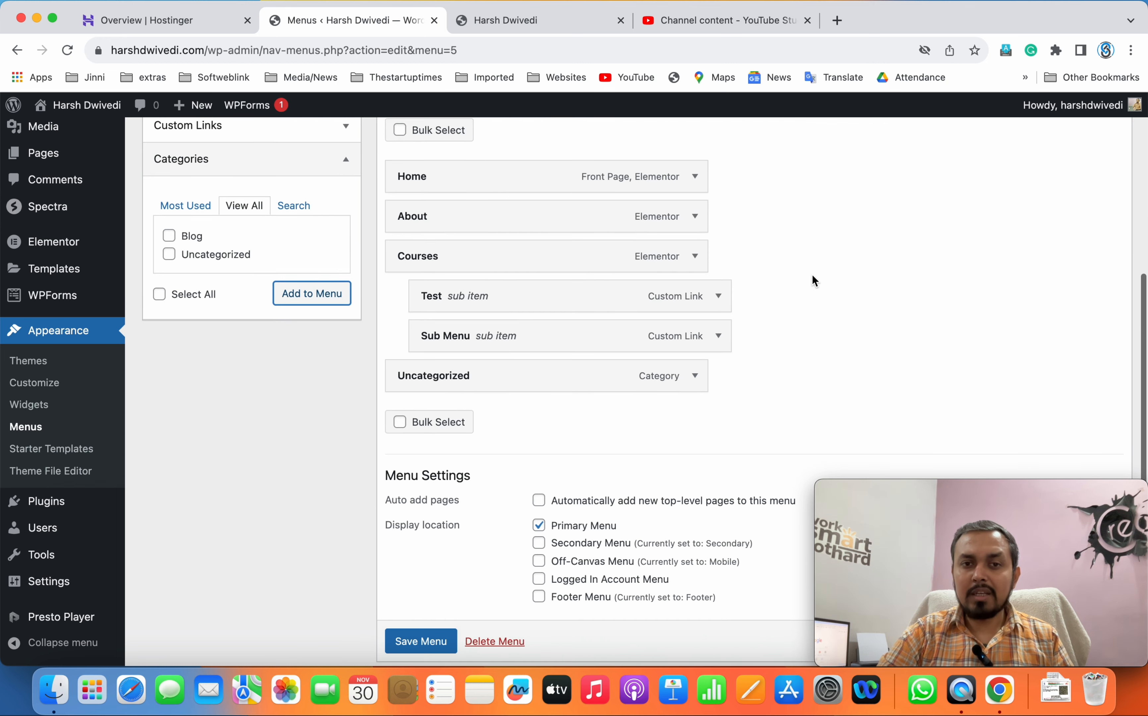
scroll(813, 280, "up", 1)
scroll(812, 280, "down", 2)
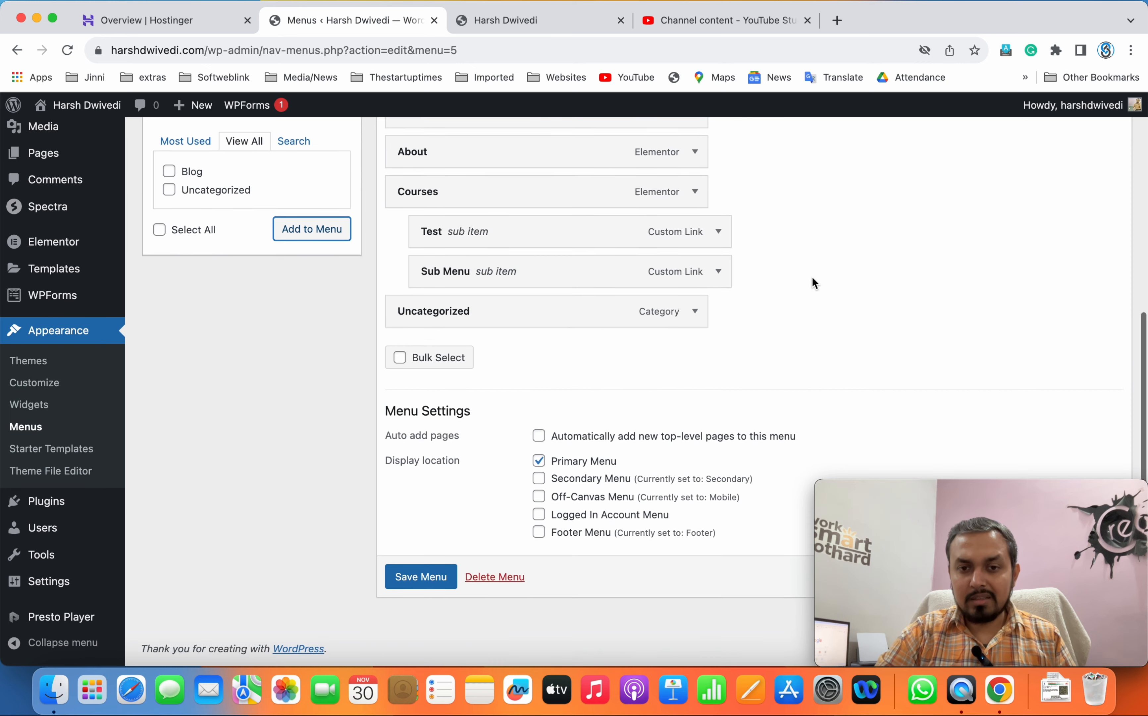
scroll(714, 335, "up", 4)
scroll(715, 337, "up", 3)
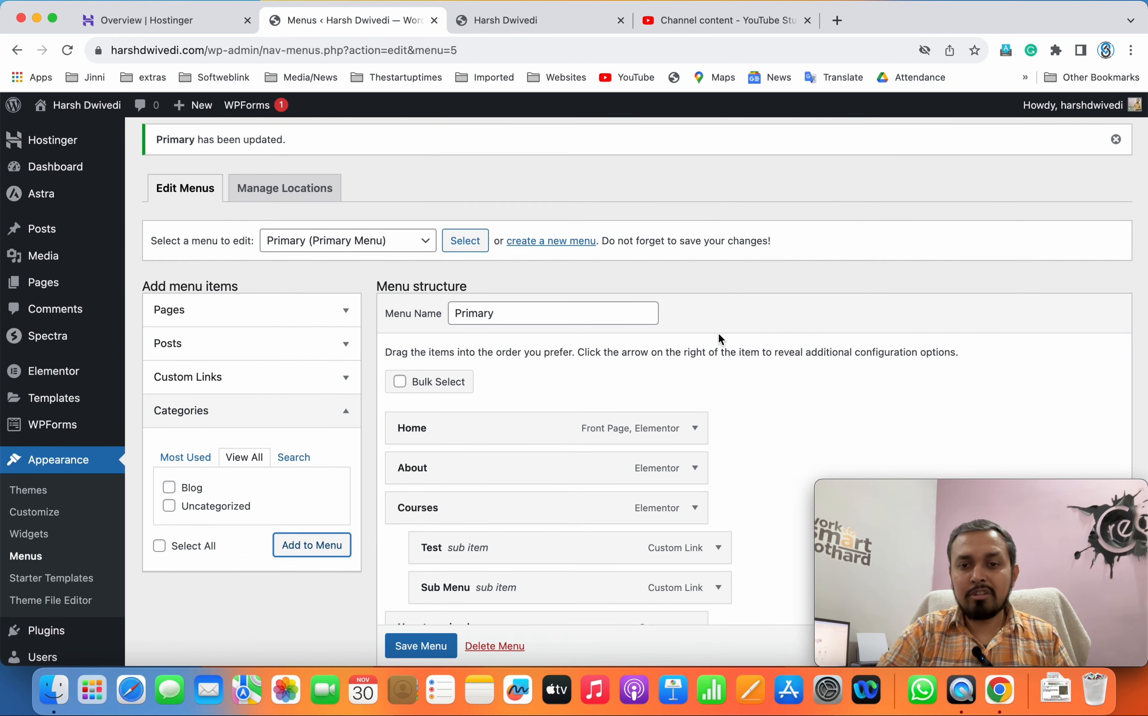
scroll(719, 333, "down", 6)
scroll(516, 351, "up", 7)
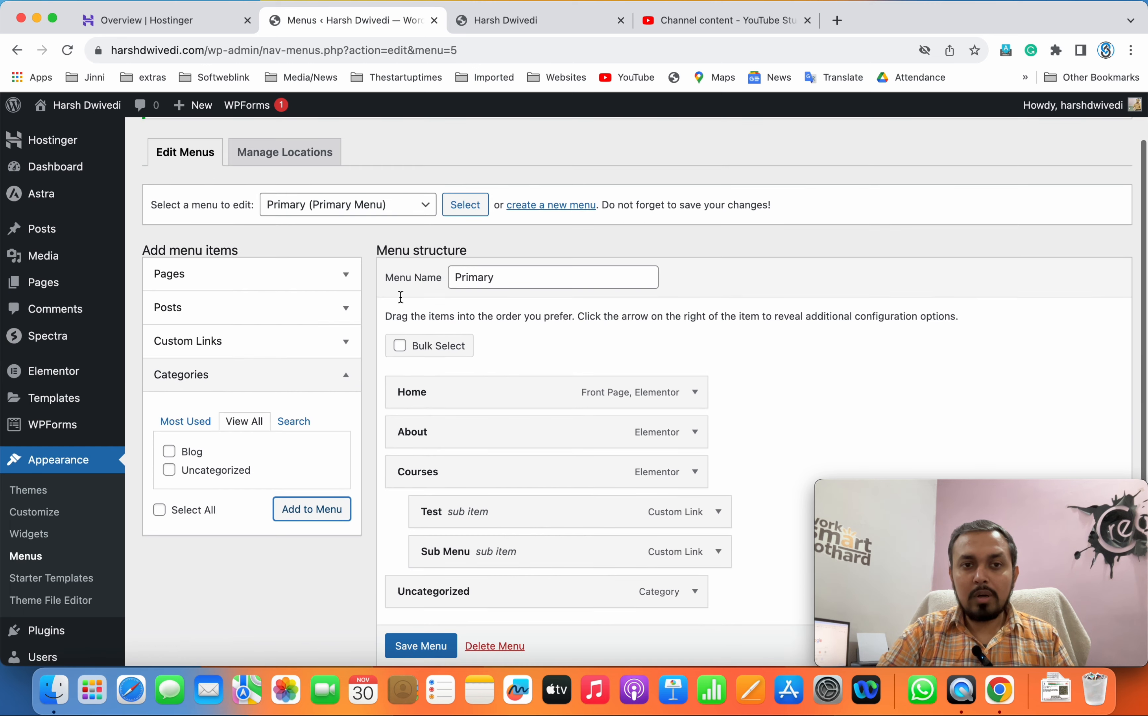
scroll(513, 429, "down", 7)
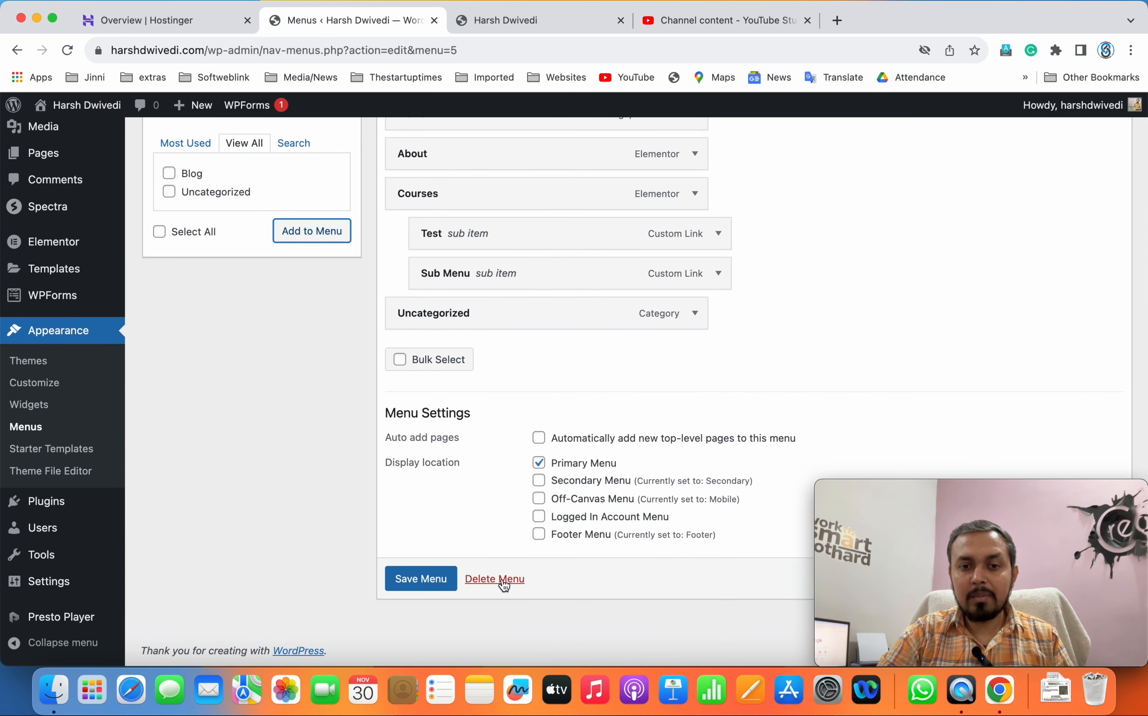
left_click(503, 580)
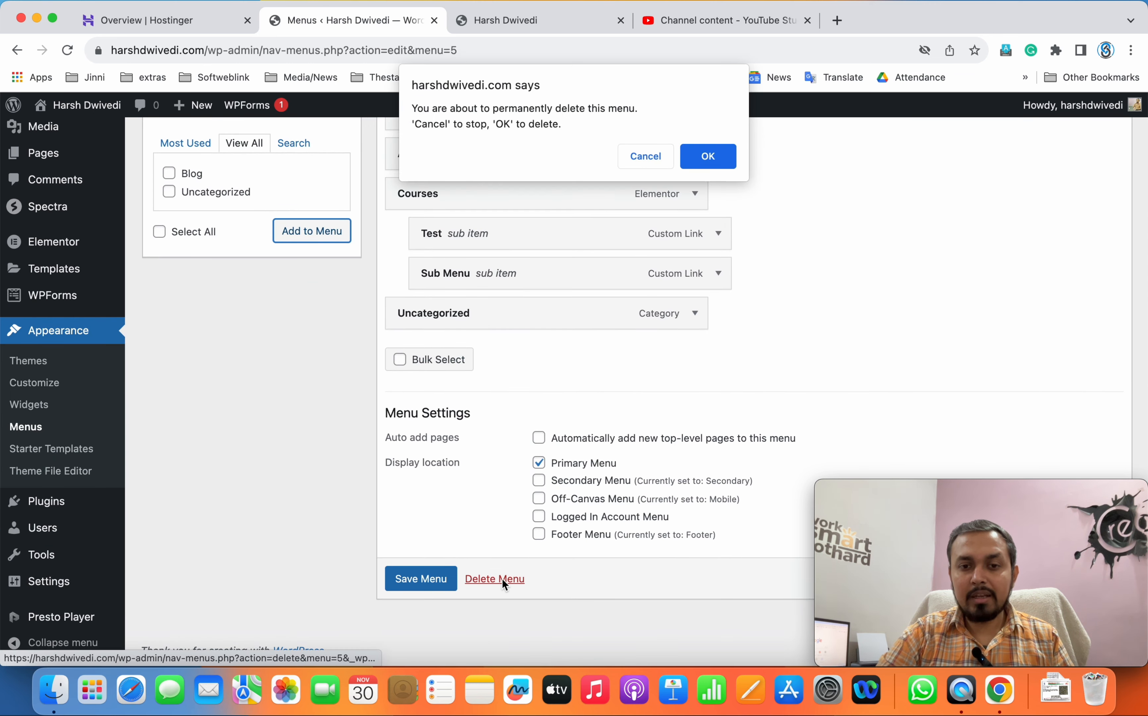
left_click(713, 155)
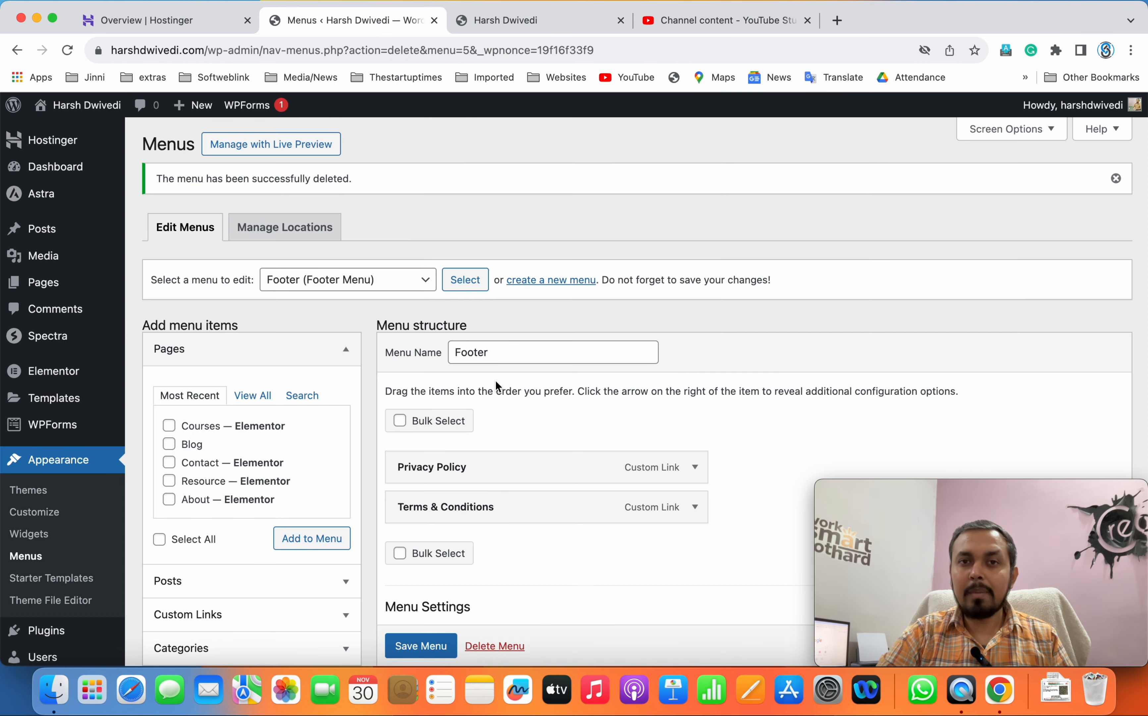
Step: Check the header navigation on the live site after the menu deletion, and return to the menu editor
left_click(516, 20)
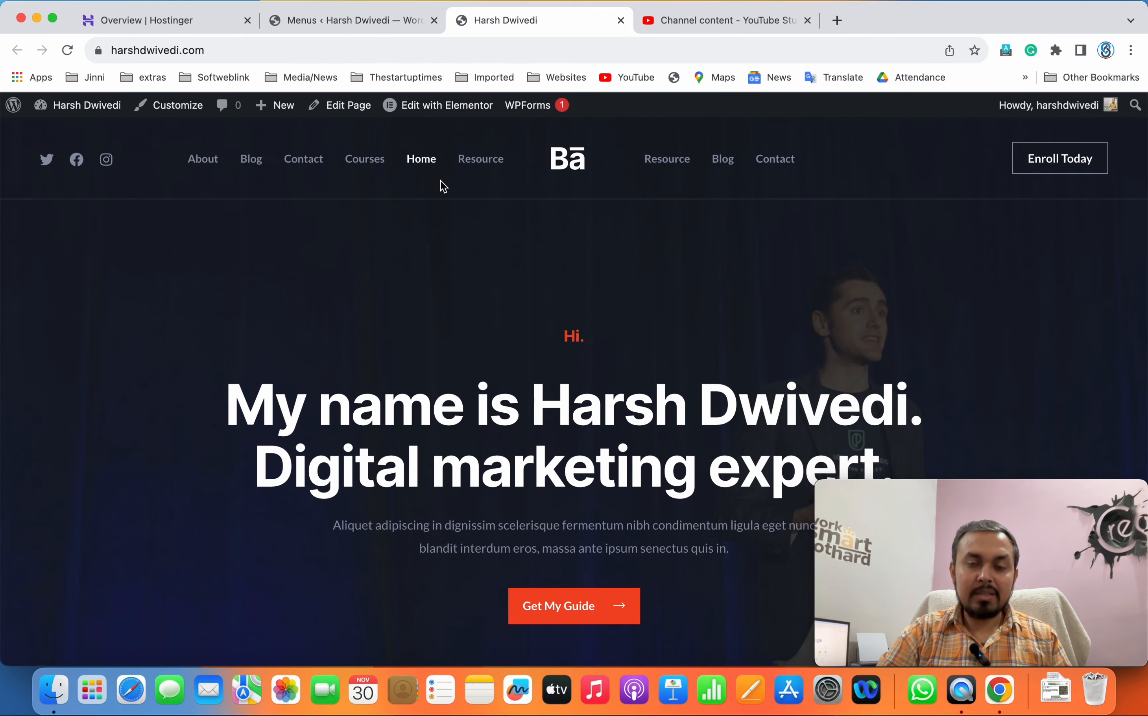
left_click(350, 43)
left_click(344, 28)
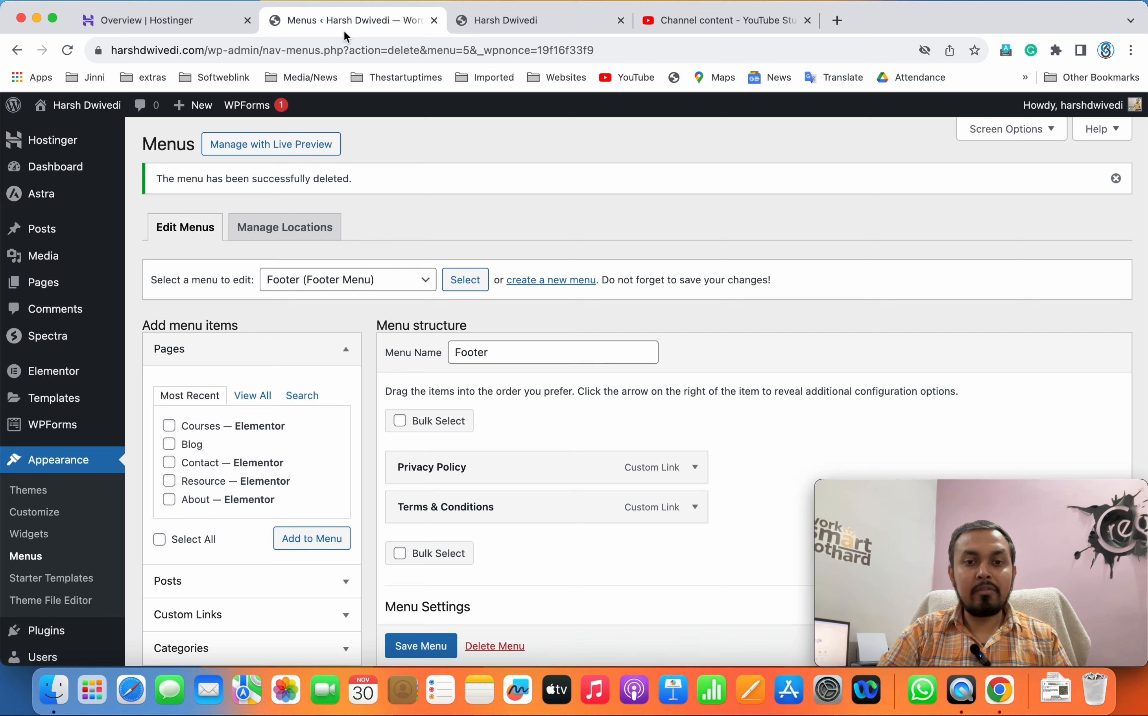
Step: Load the Quick link menu for editing and review its items and display location settings
scroll(534, 282, "down", 5)
scroll(542, 507, "up", 5)
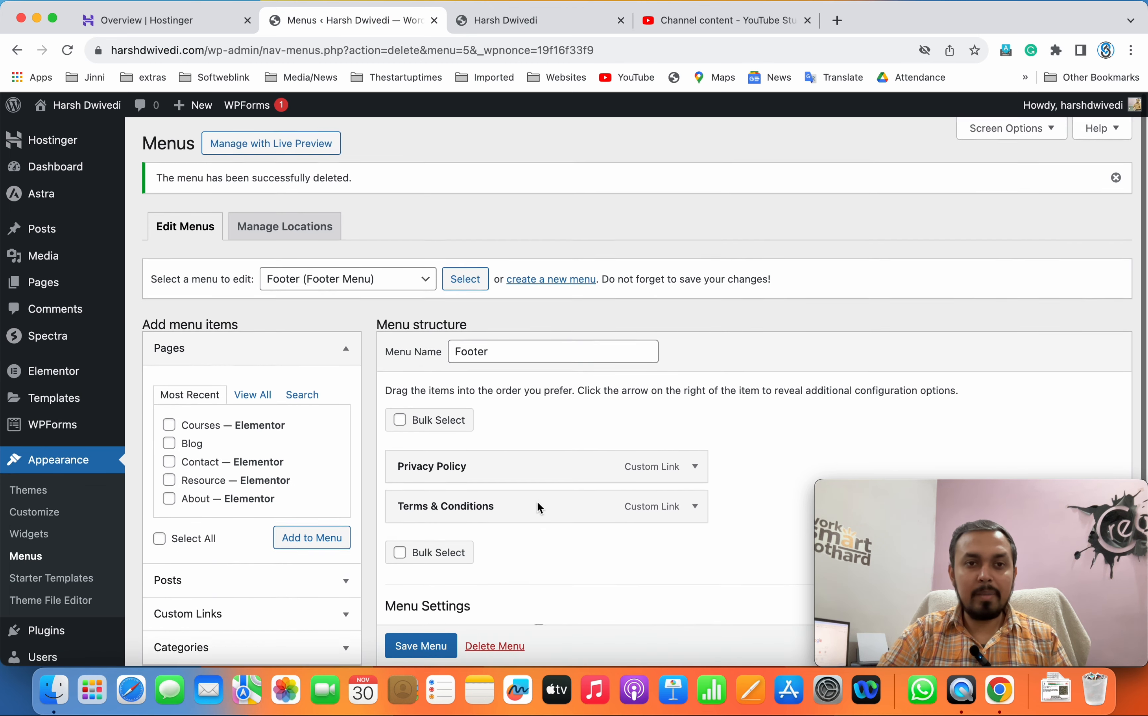
left_click(355, 282)
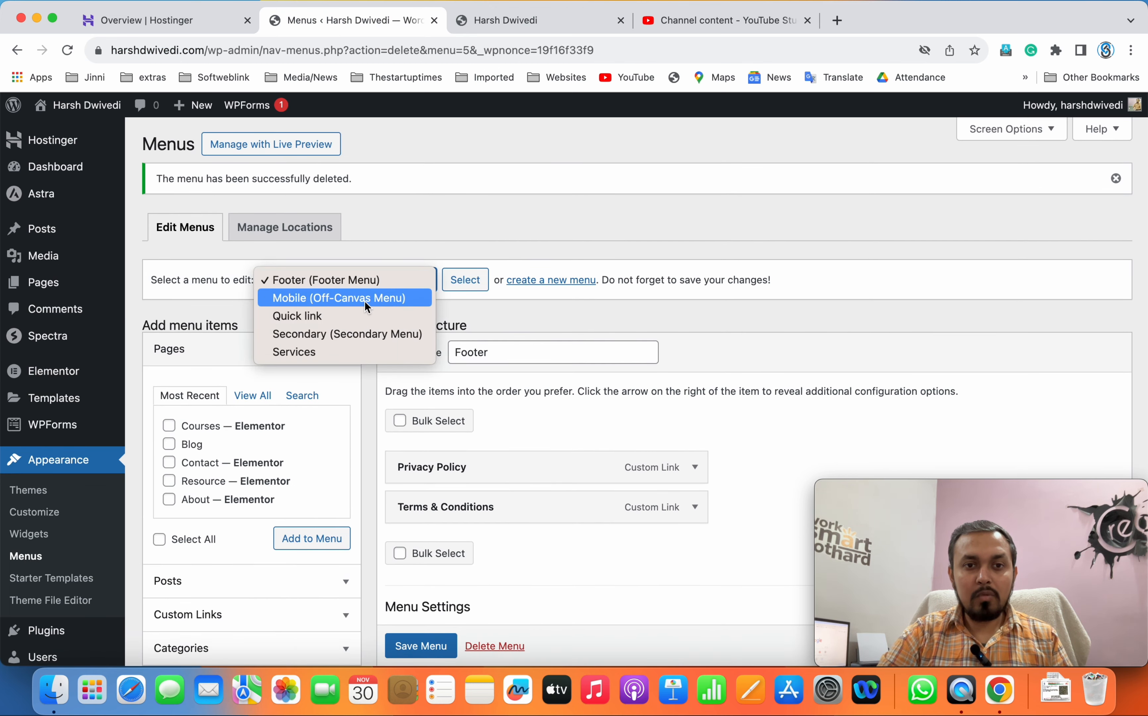
left_click(362, 316)
left_click(458, 282)
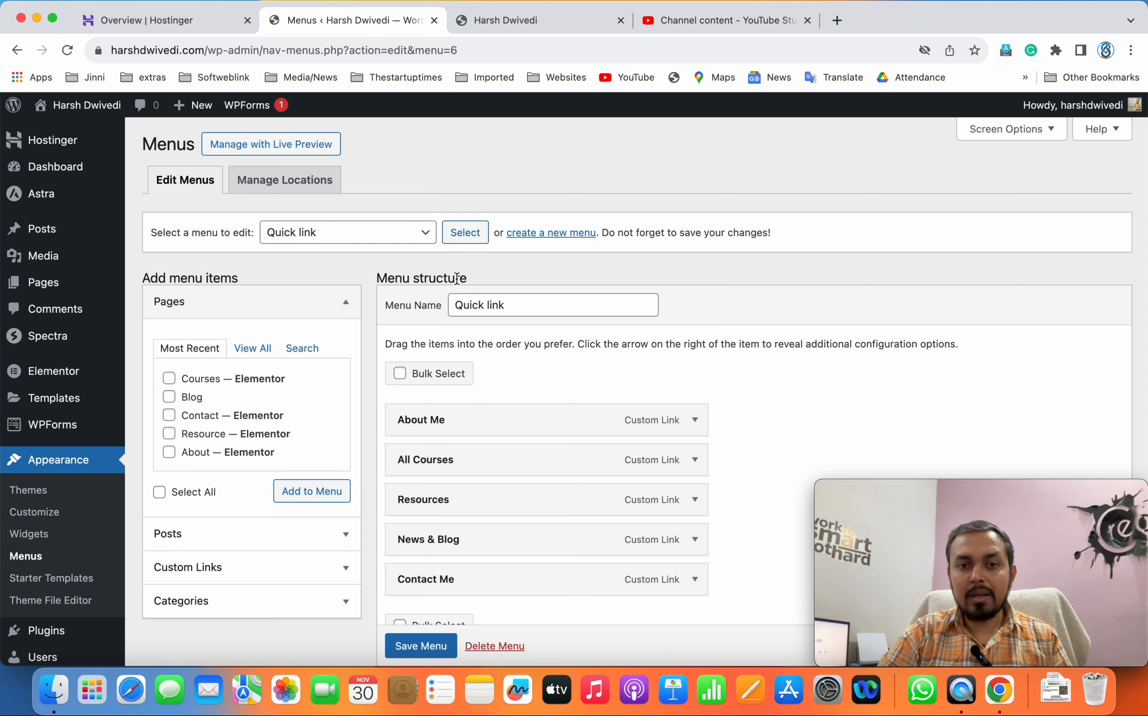
scroll(601, 270, "down", 4)
scroll(580, 402, "down", 3)
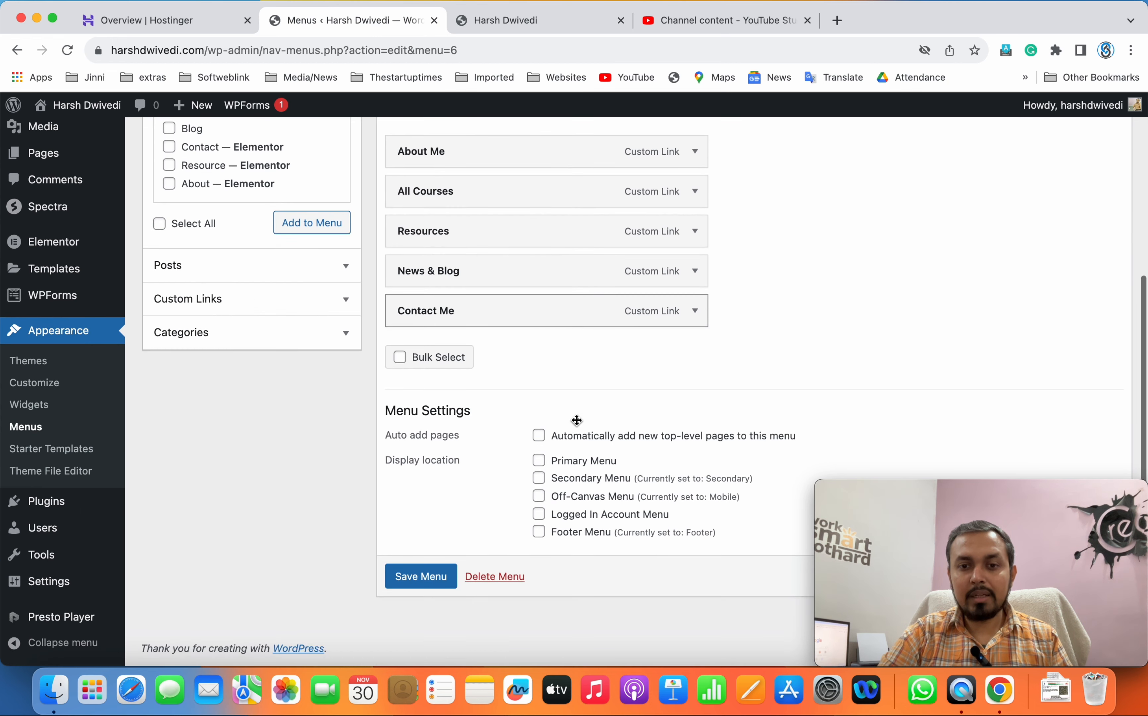
scroll(577, 421, "up", 6)
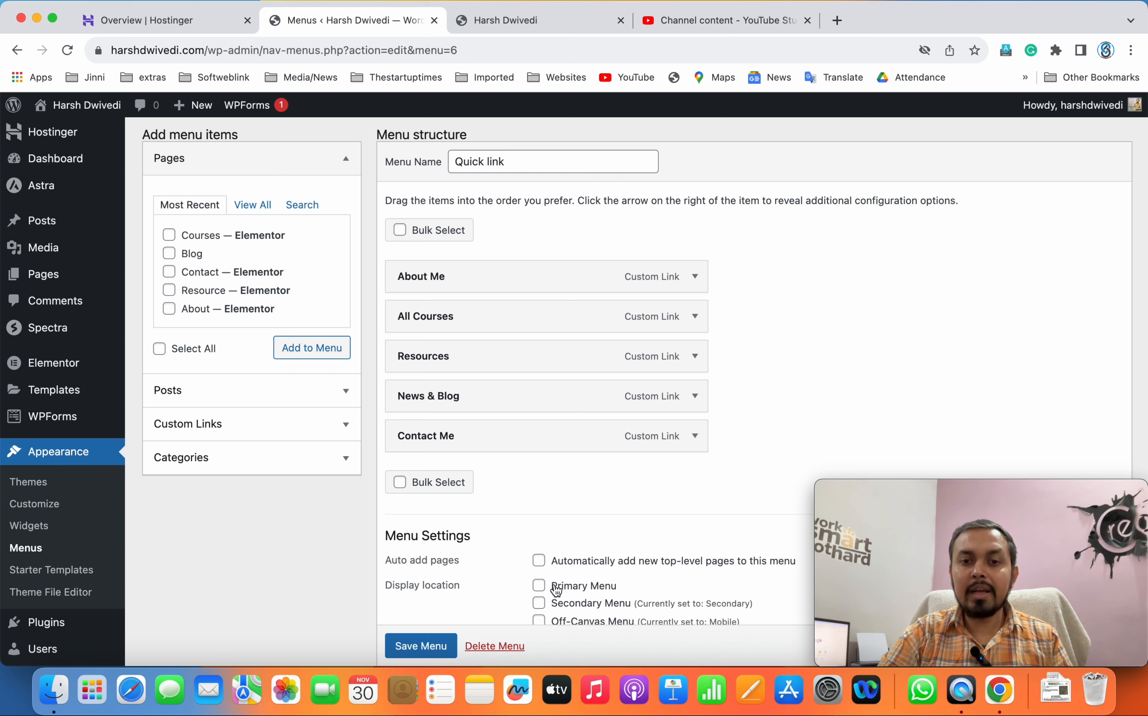
scroll(542, 524, "up", 3)
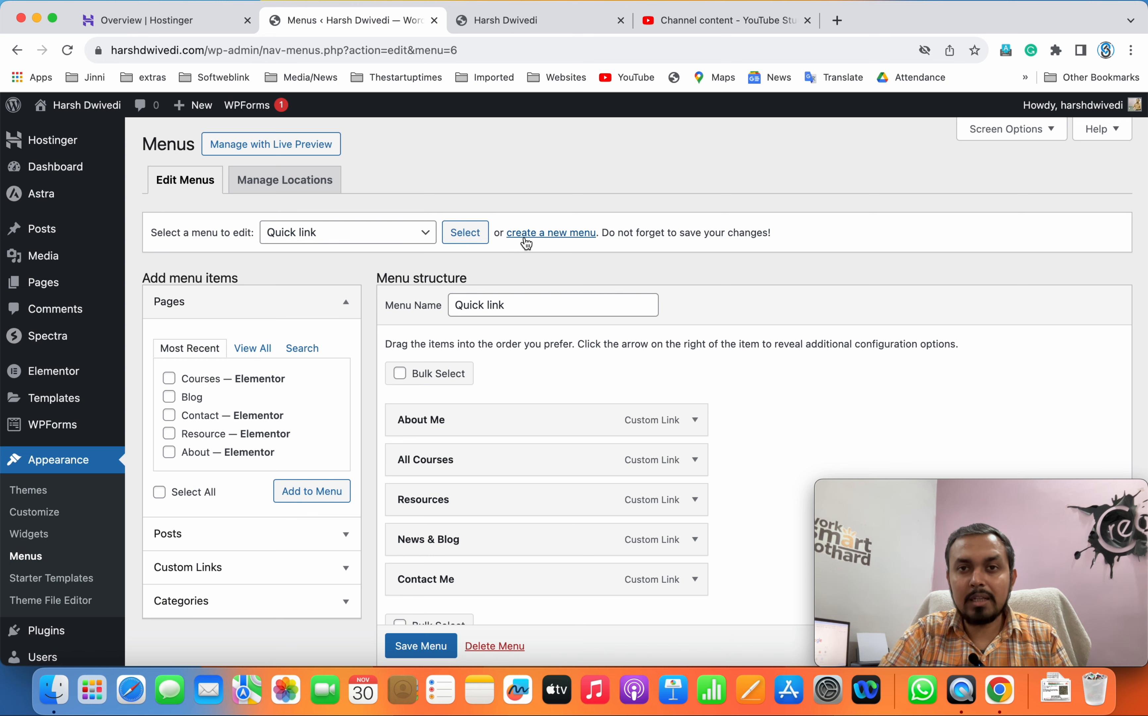
Step: Create a new menu named Main without assigning a display location
left_click(574, 240)
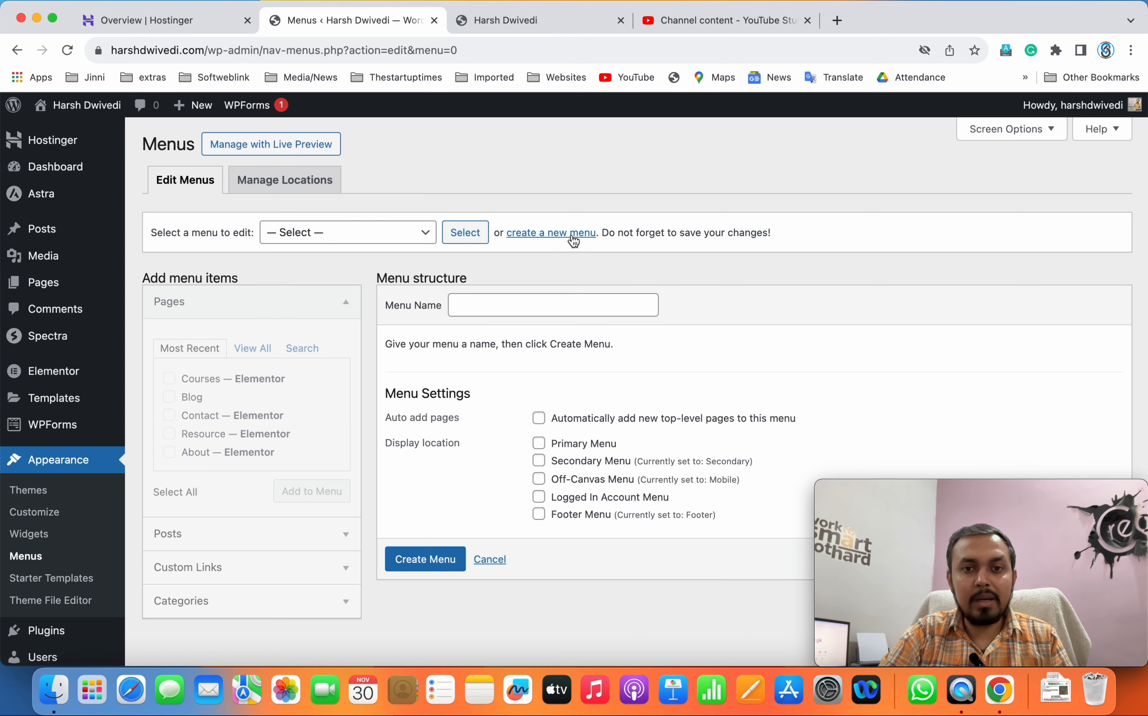
left_click(572, 307)
type("M")
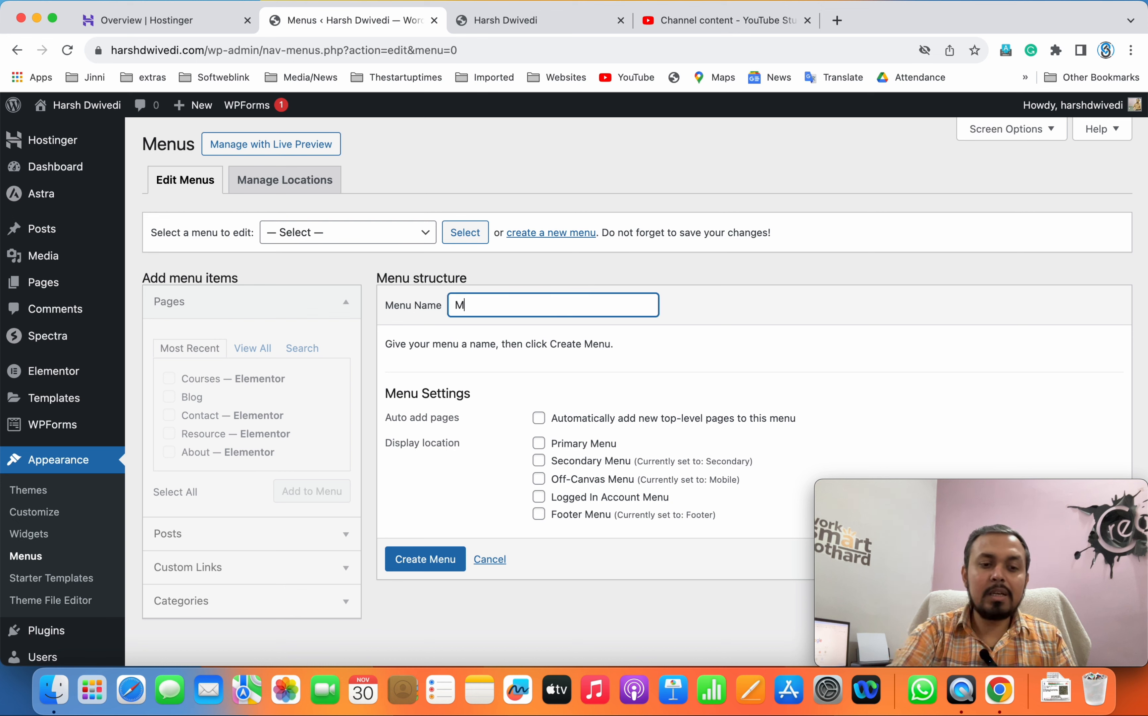
type("ain")
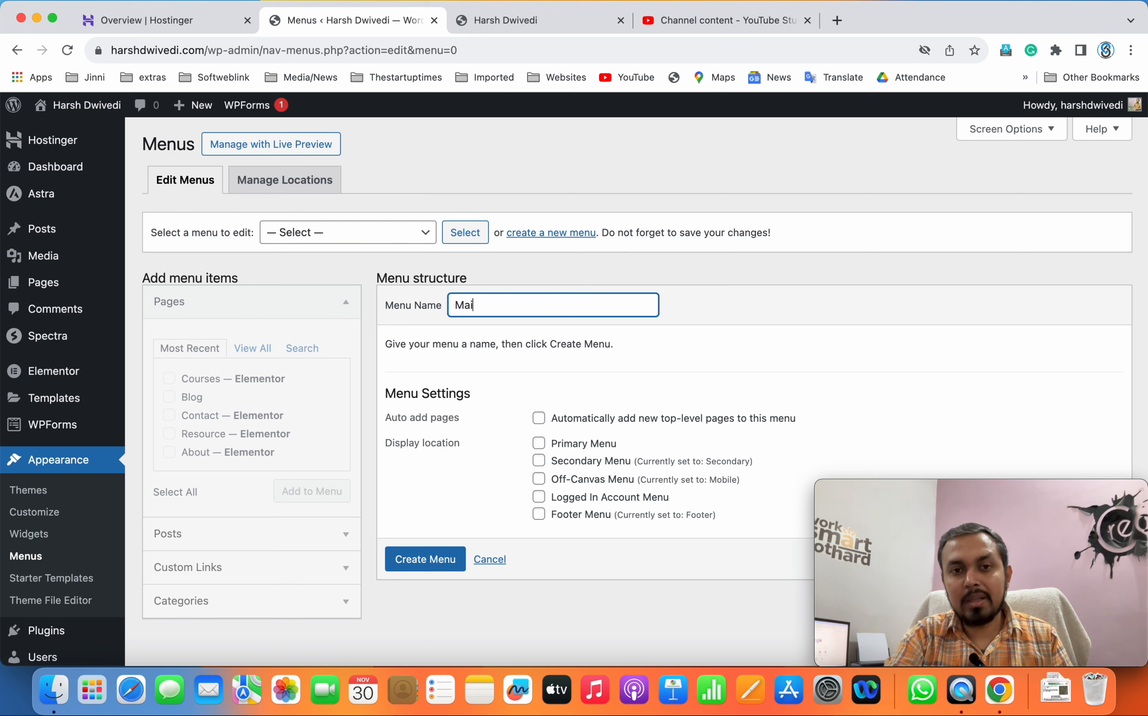
left_click(624, 378)
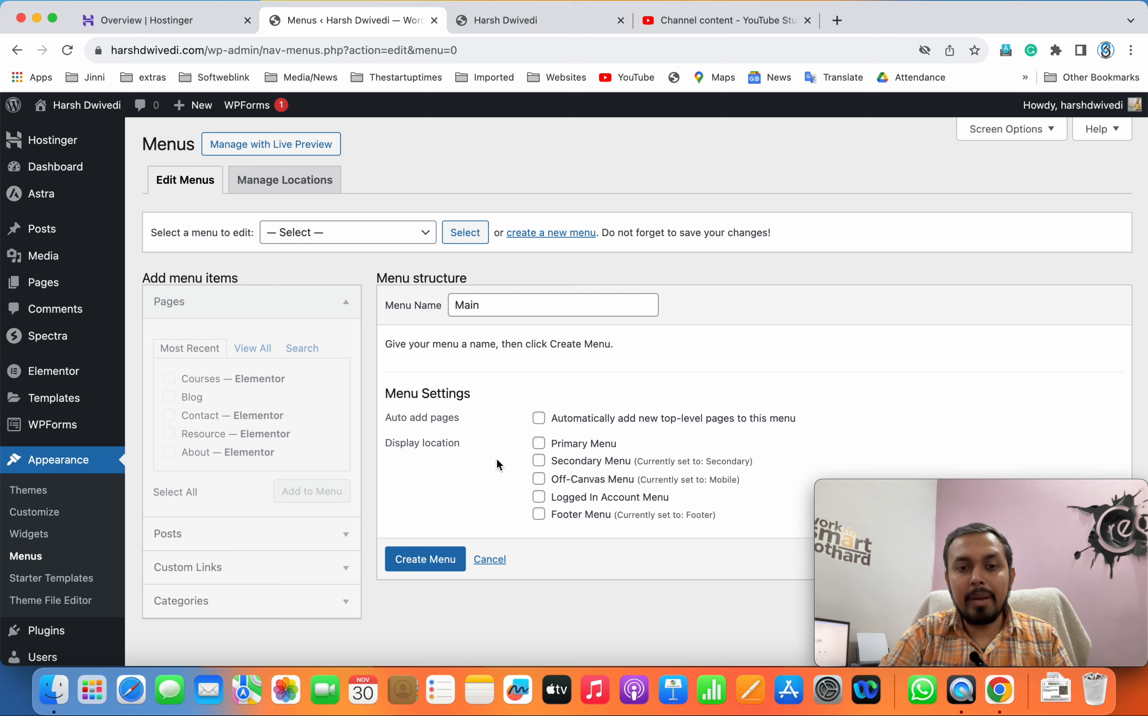
left_click(433, 559)
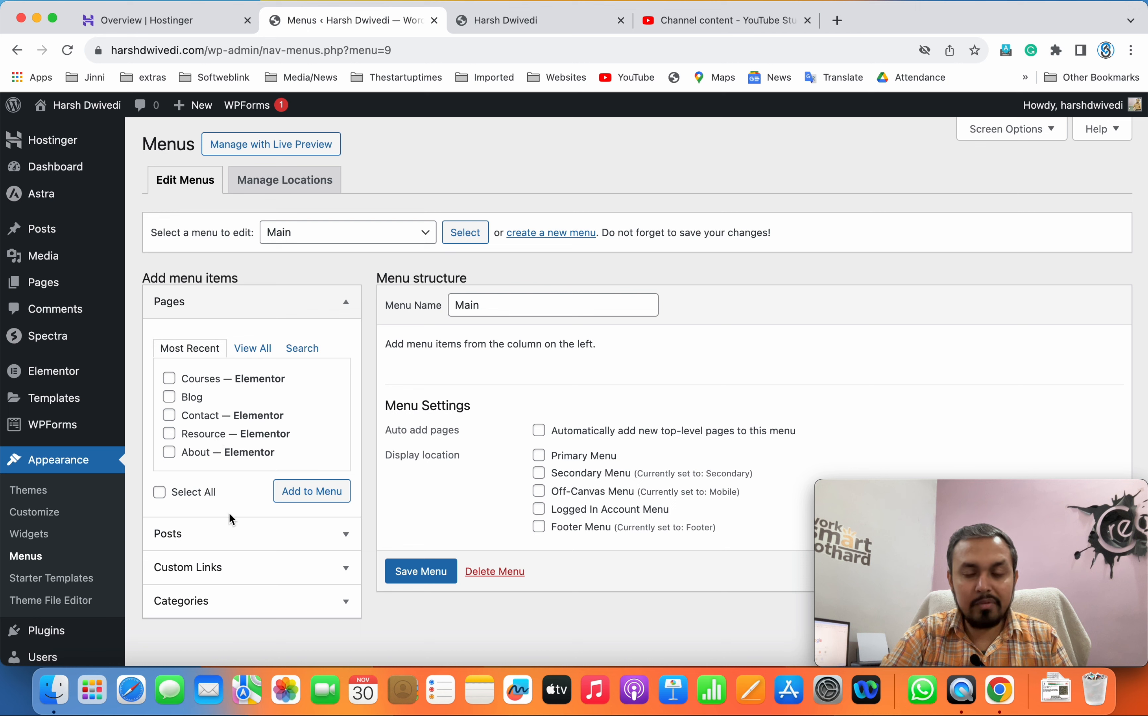
Step: Add the Home, About and Contact pages from the full page list to the Main menu
left_click(253, 348)
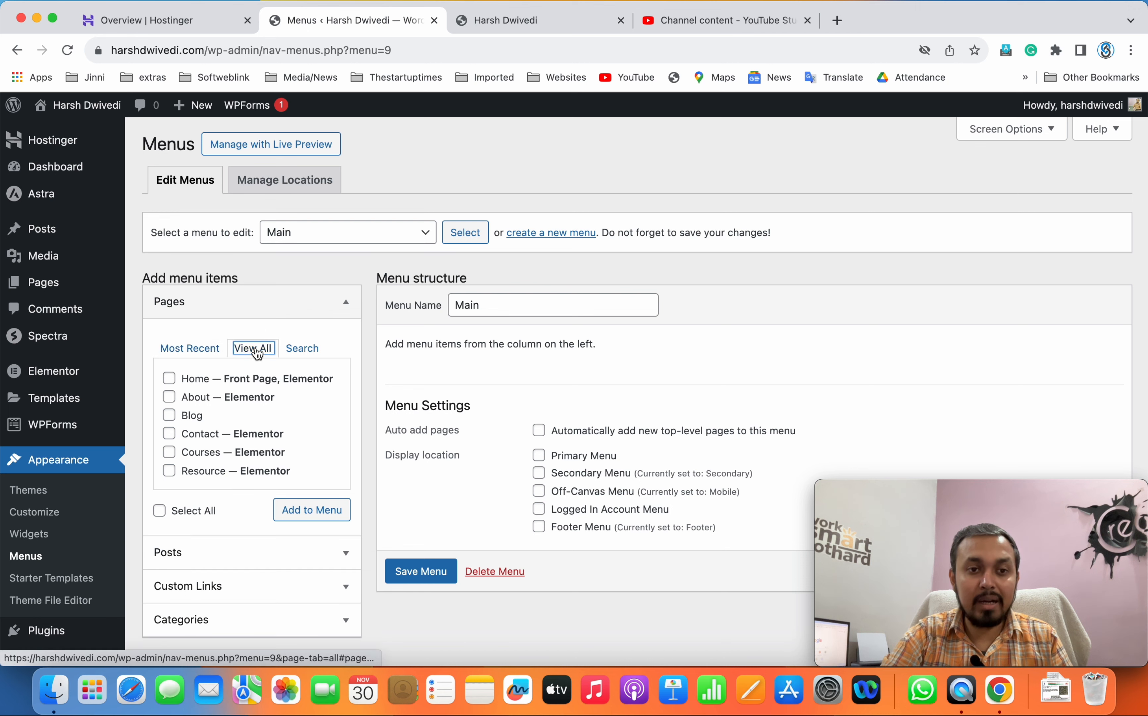
left_click(170, 378)
left_click(169, 397)
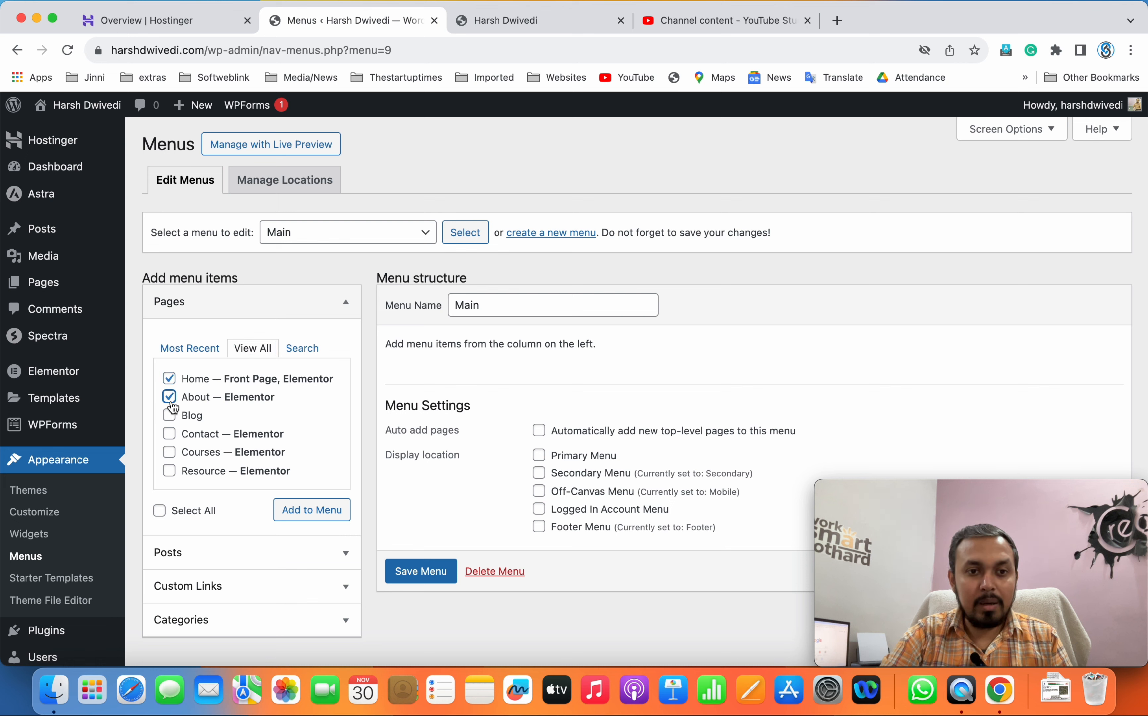
left_click(169, 434)
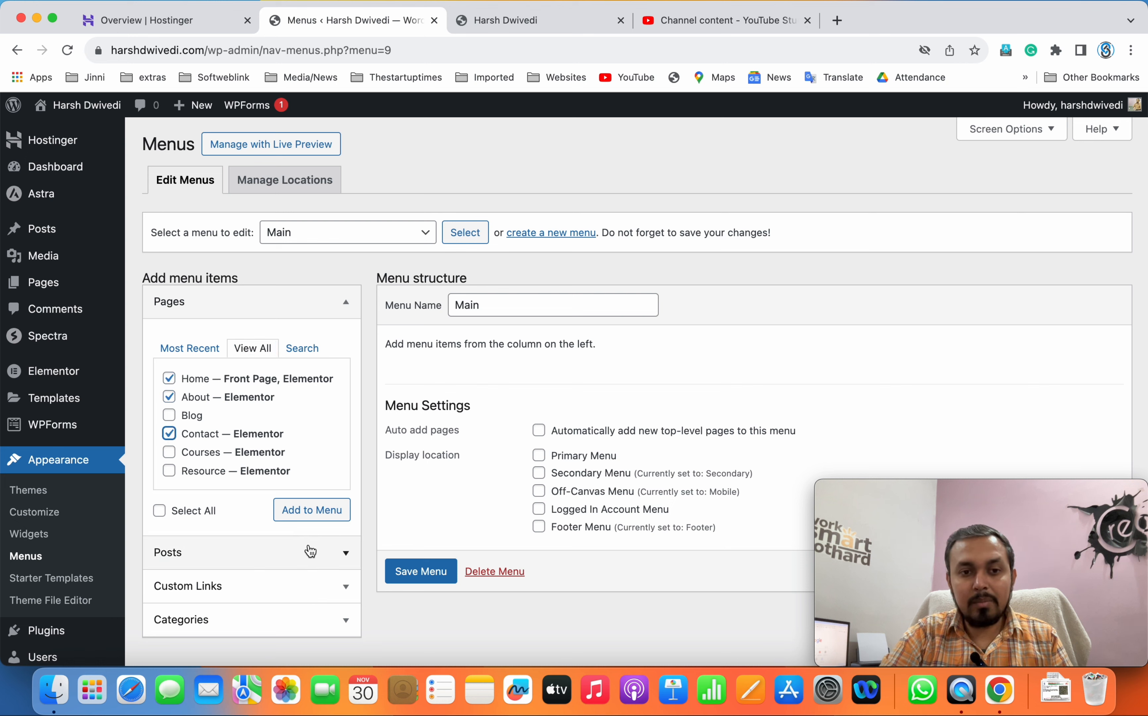
left_click(324, 511)
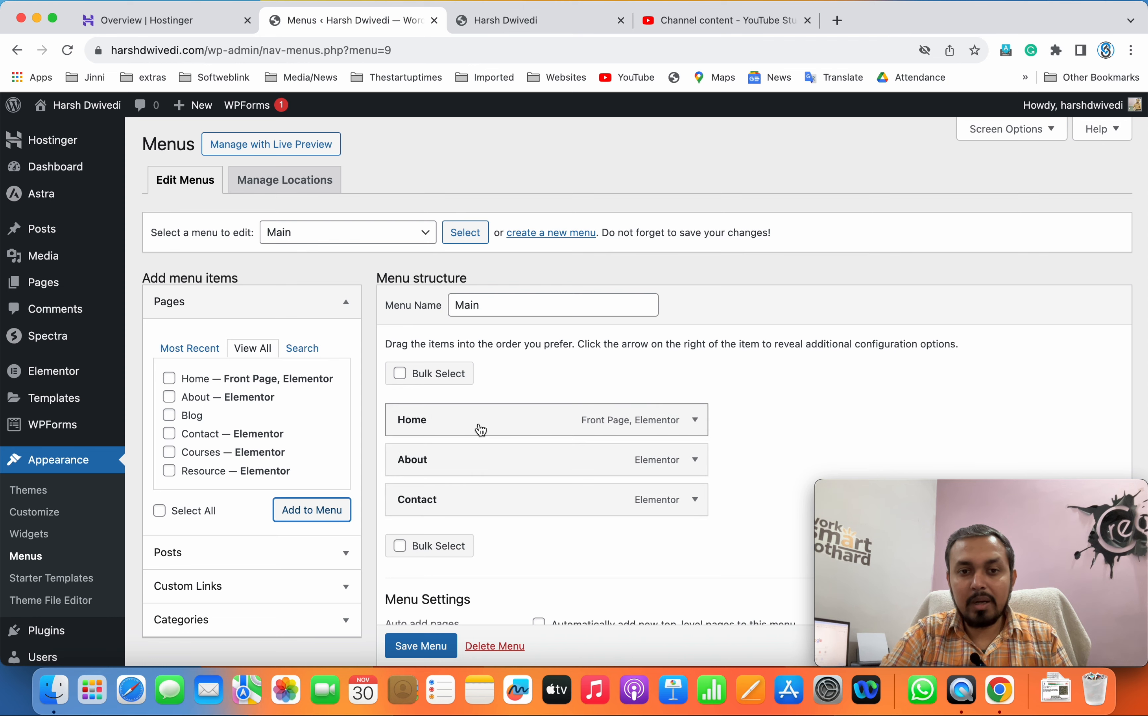
Step: Assign the Main menu to the Primary Menu display location and save it
scroll(526, 476, "down", 5)
left_click(541, 464)
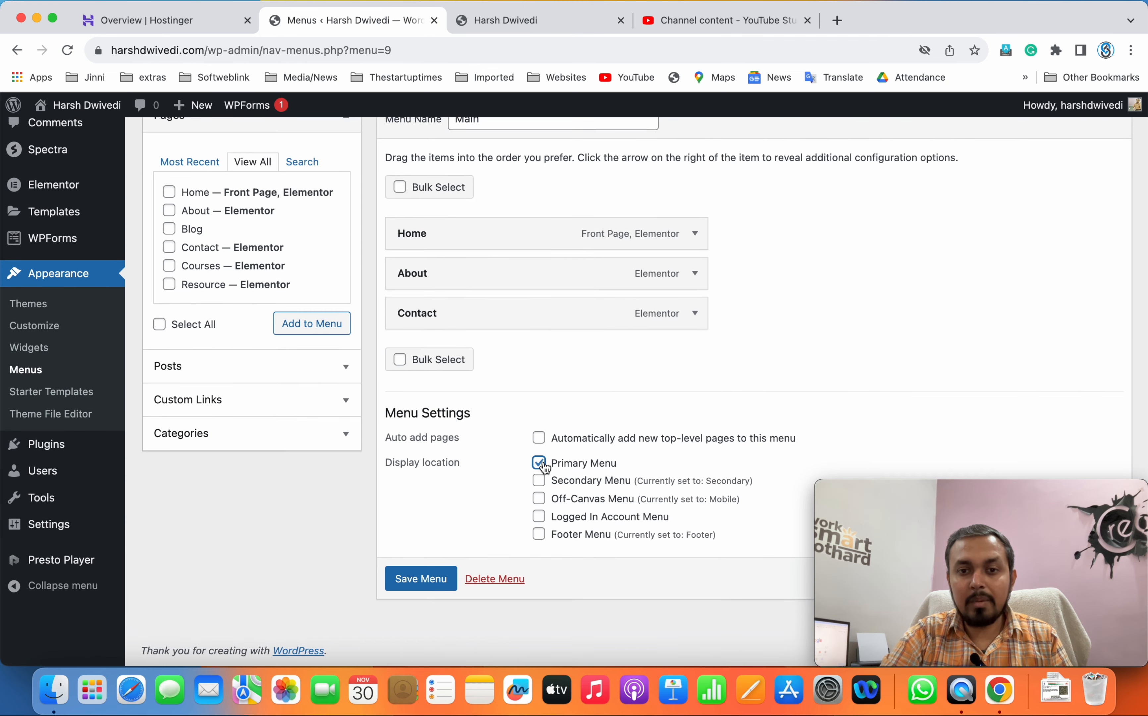
left_click(428, 579)
Step: Reload the live site to check the new Main menu in the header, and return to the menu editor
left_click(527, 20)
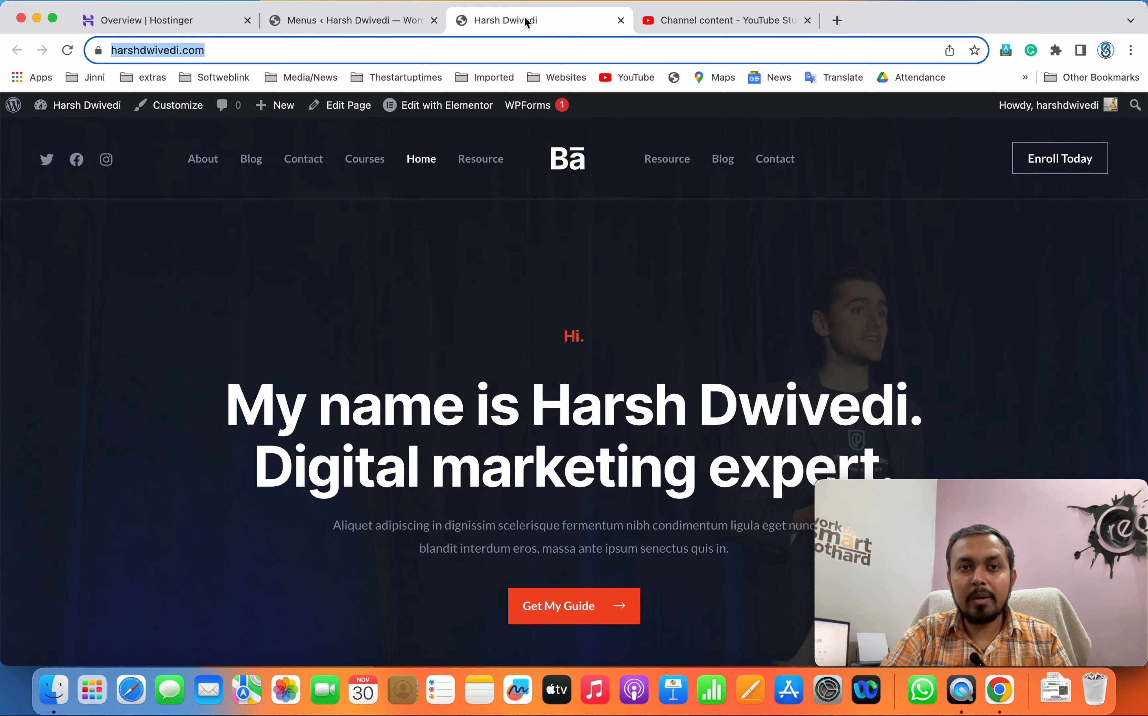
left_click(66, 51)
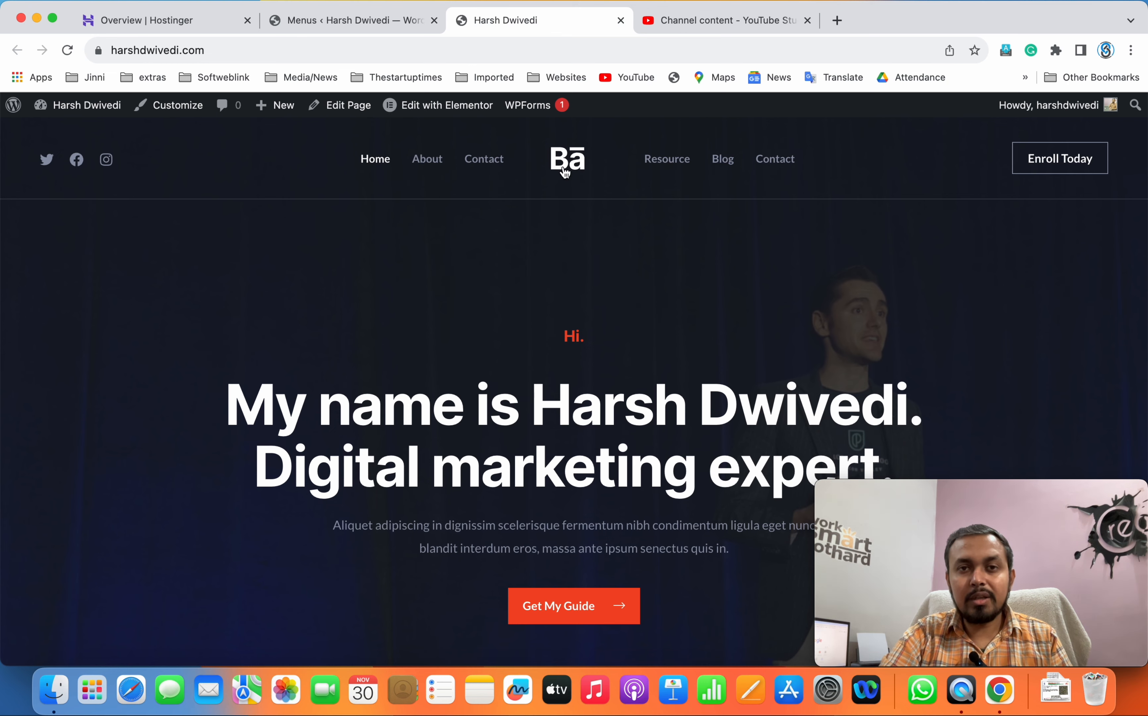
left_click(313, 23)
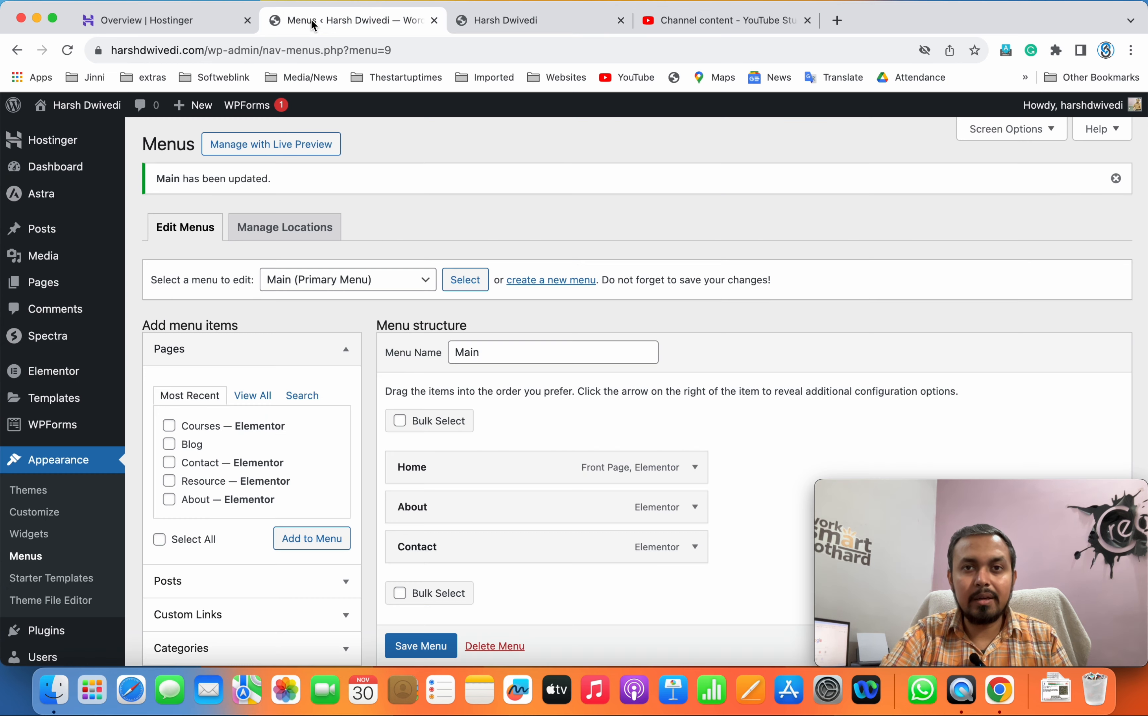